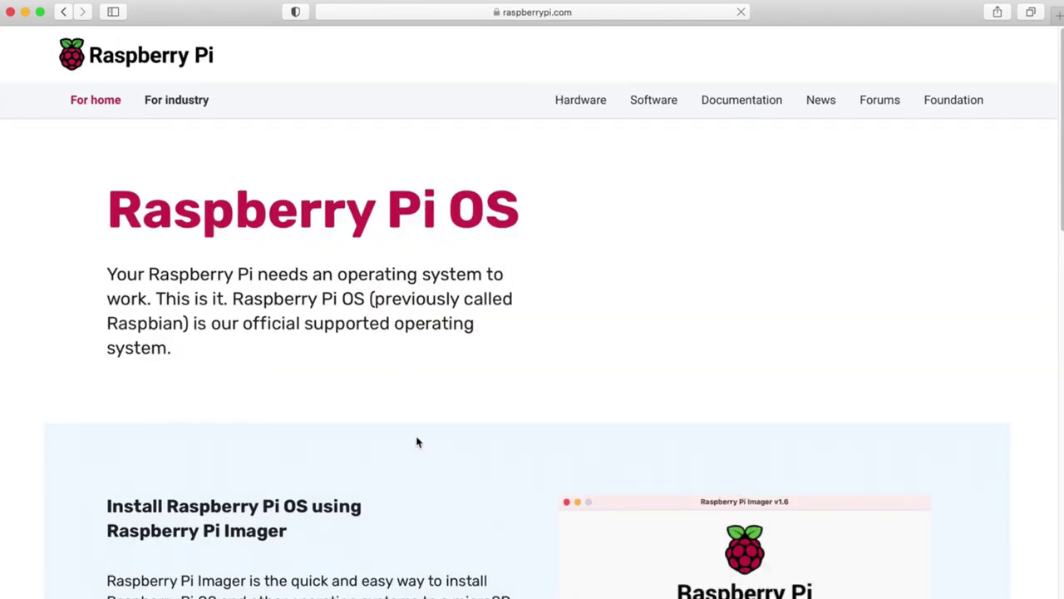
Download the macOS Raspberry Pi Imager installer, allowing downloads from raspberrypi.com.
{"action": "scroll", "coordinate": [419, 443], "scroll_direction": "down", "scroll_amount": 6}
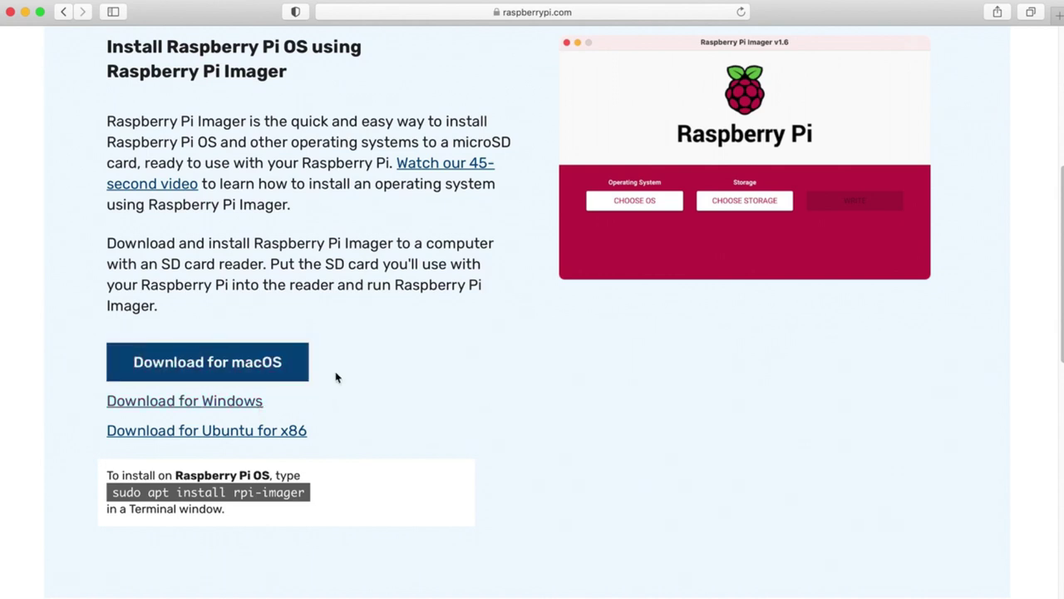
{"action": "left_click", "coordinate": [301, 372]}
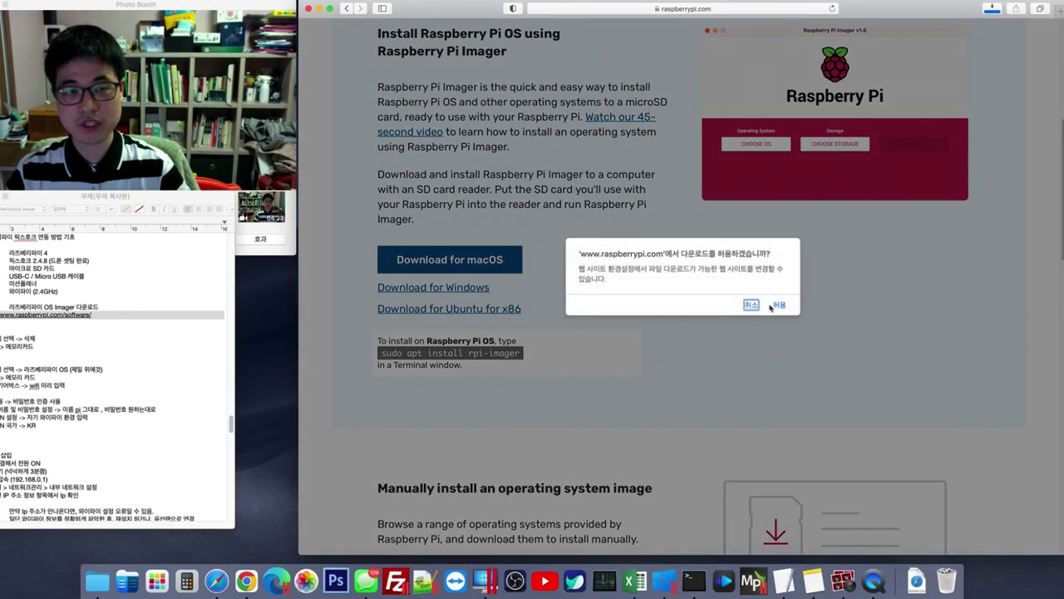
{"action": "left_click", "coordinate": [773, 306]}
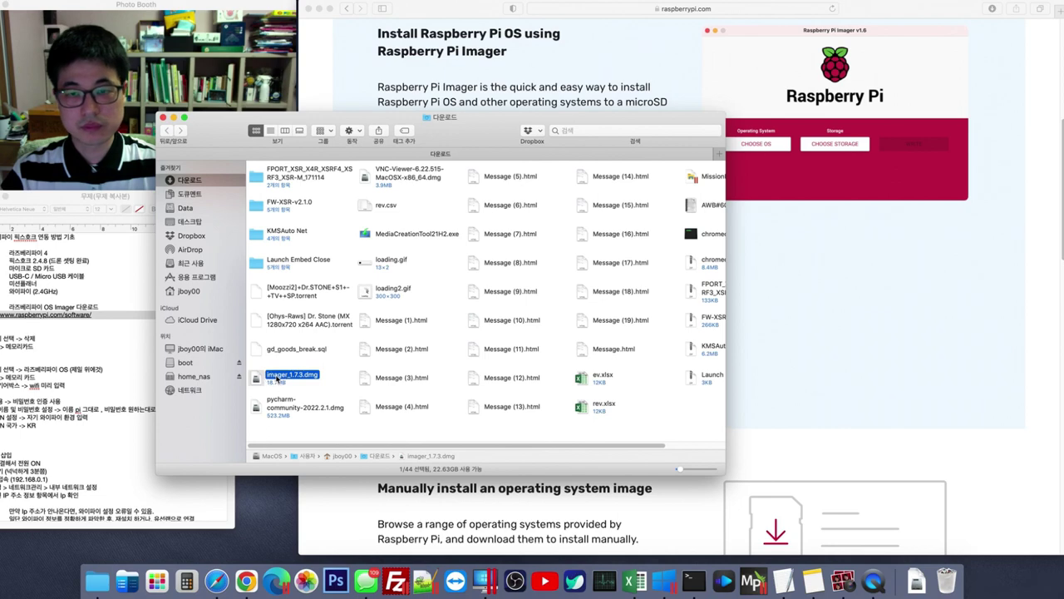
Install Raspberry Pi Imager from imager_1.7.3.dmg into Applications, replacing the existing copy.
{"action": "double_click", "coordinate": [276, 378]}
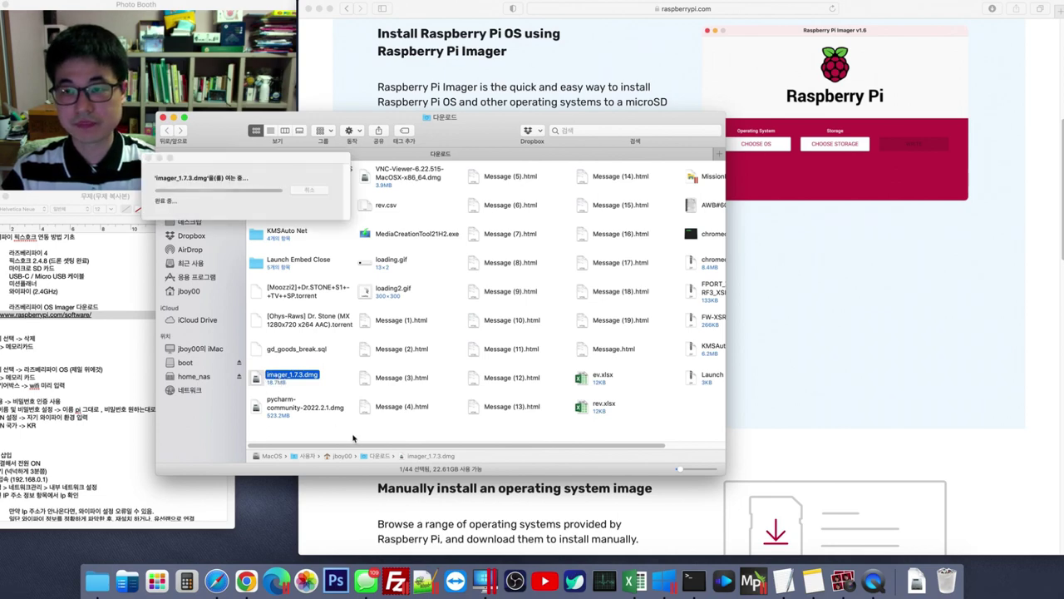
{"action": "left_click_drag", "start_coordinate": [148, 469], "coordinate": [328, 442]}
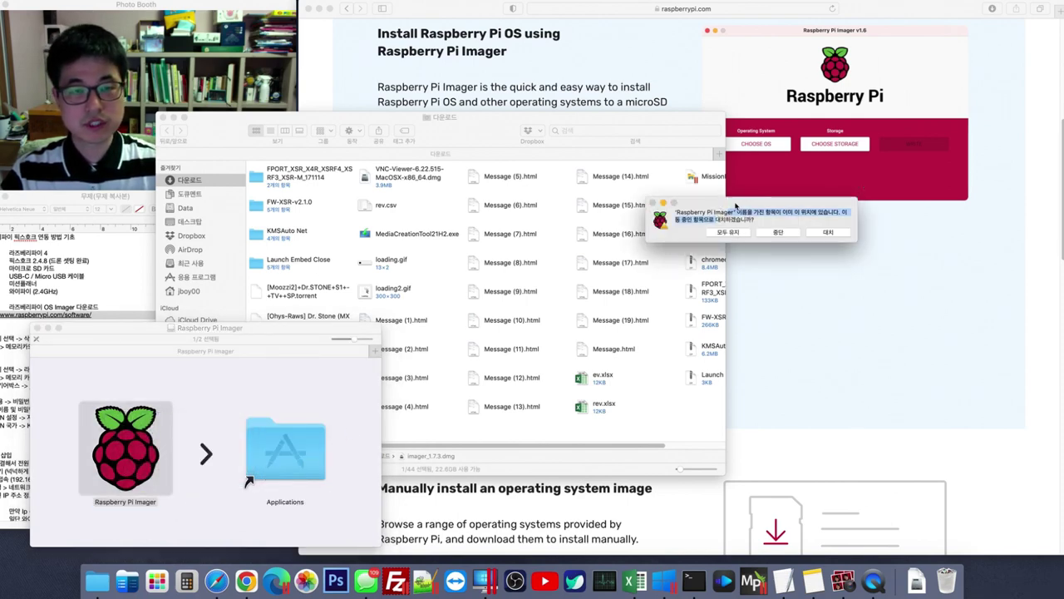
{"action": "left_click_drag", "start_coordinate": [729, 209], "coordinate": [681, 248]}
{"action": "left_click", "coordinate": [765, 253]}
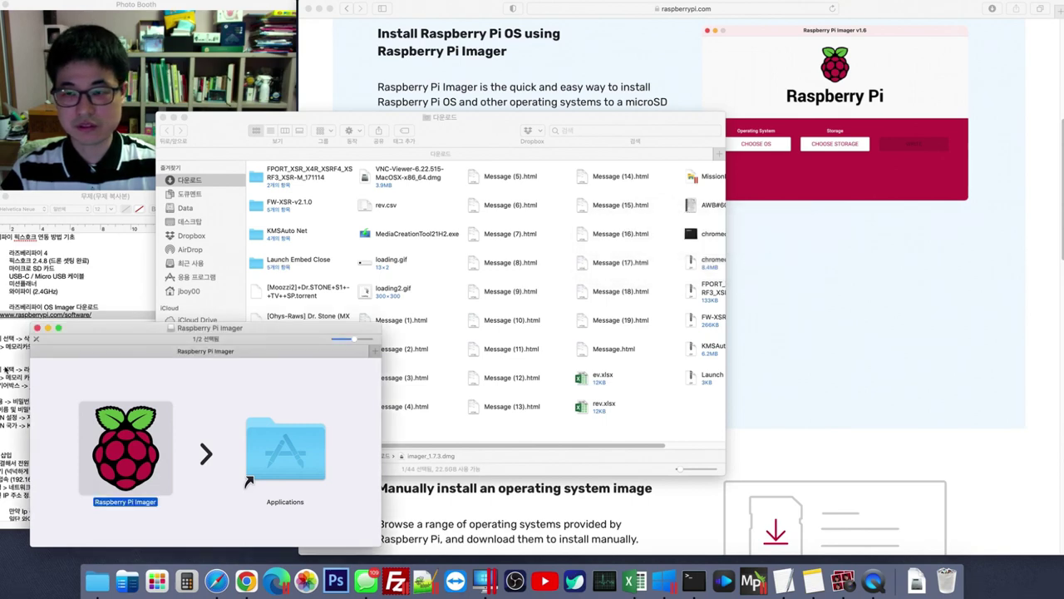
{"action": "left_click", "coordinate": [37, 328]}
{"action": "left_click", "coordinate": [164, 117]}
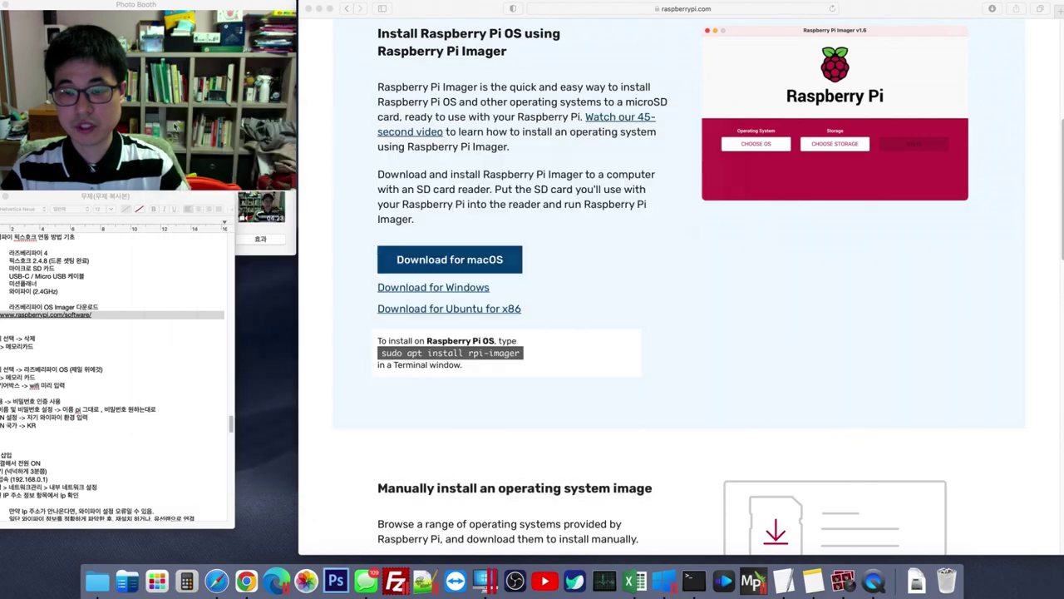
Launch Raspberry Pi Imager from Launchpad, minimize Safari, and centre the Imager window.
{"action": "left_click", "coordinate": [563, 426]}
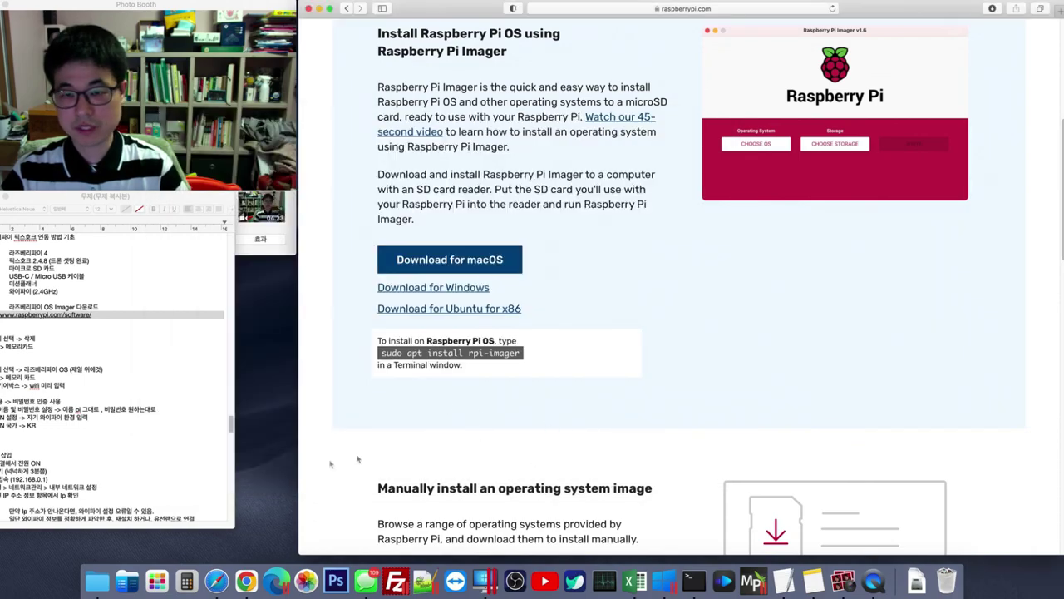
{"action": "left_click", "coordinate": [157, 581]}
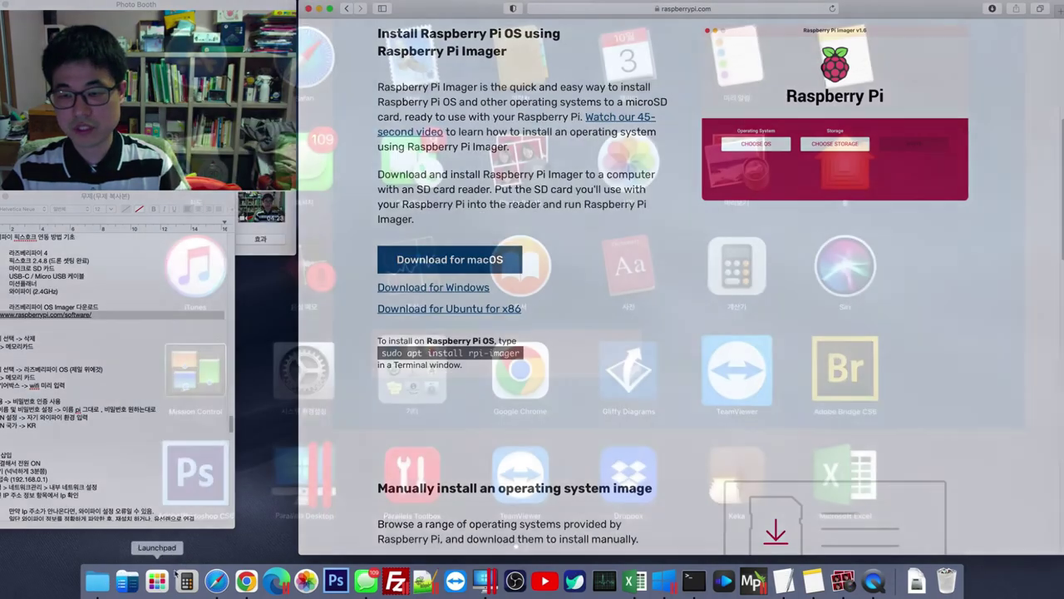
{"action": "scroll", "coordinate": [581, 352], "scroll_direction": "right", "scroll_amount": 3}
{"action": "left_click", "coordinate": [423, 310]}
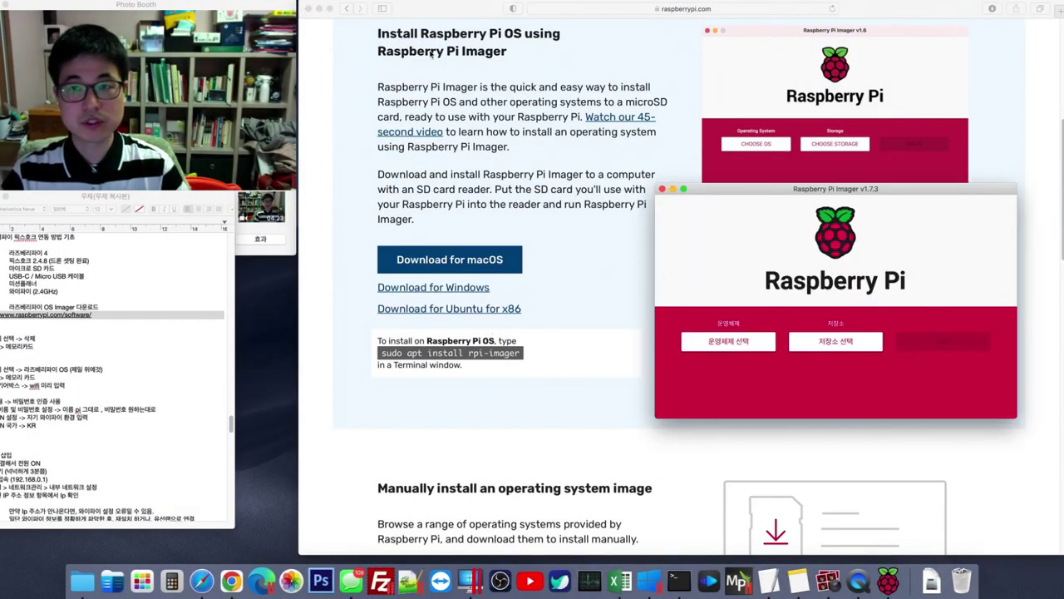
{"action": "left_click", "coordinate": [318, 8]}
{"action": "left_click_drag", "start_coordinate": [758, 194], "coordinate": [530, 137]}
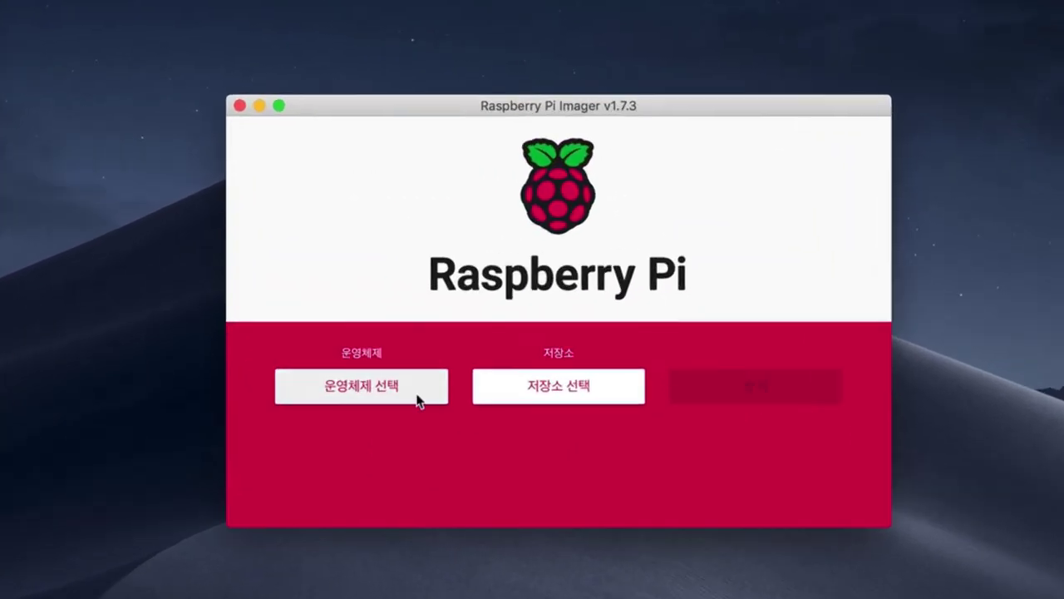
Erase the 32 GB Generic STORAGE DEVICE Media card with the Erase option.
{"action": "left_click", "coordinate": [419, 401]}
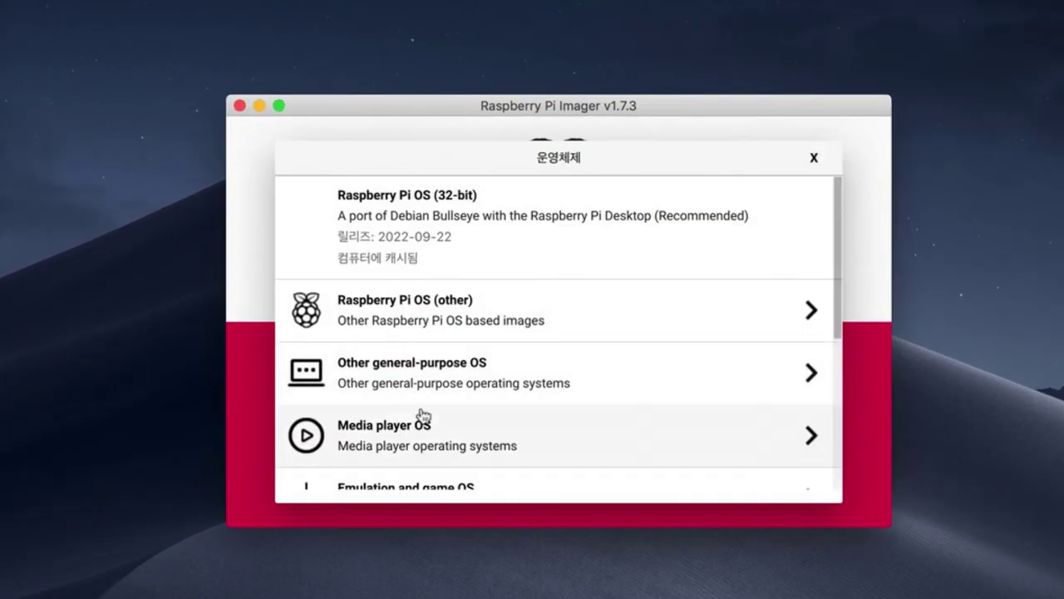
{"action": "scroll", "coordinate": [412, 409], "scroll_direction": "down", "scroll_amount": 5}
{"action": "left_click", "coordinate": [359, 403]}
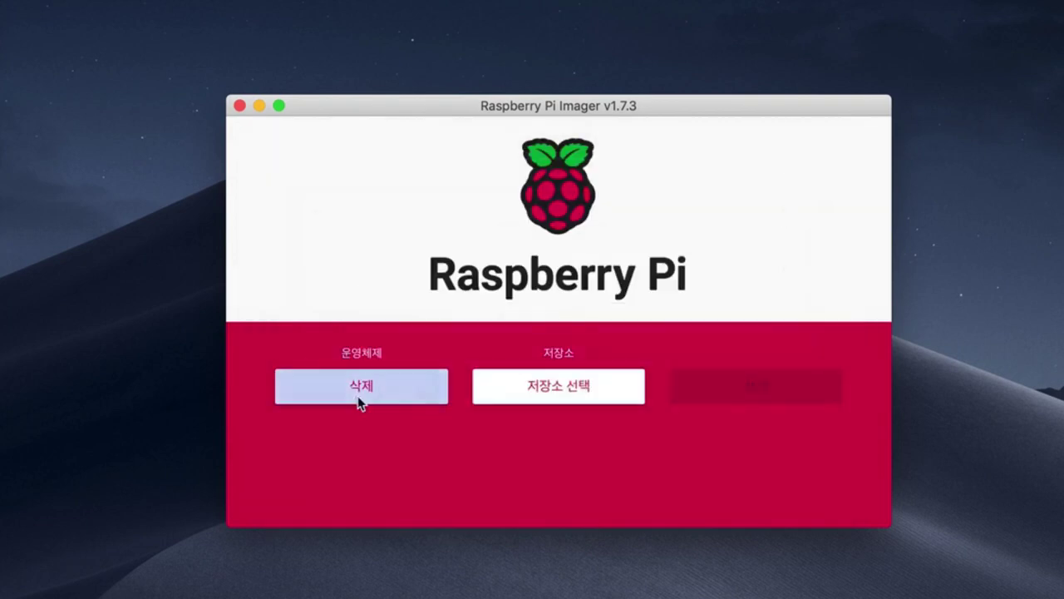
{"action": "left_click", "coordinate": [567, 402]}
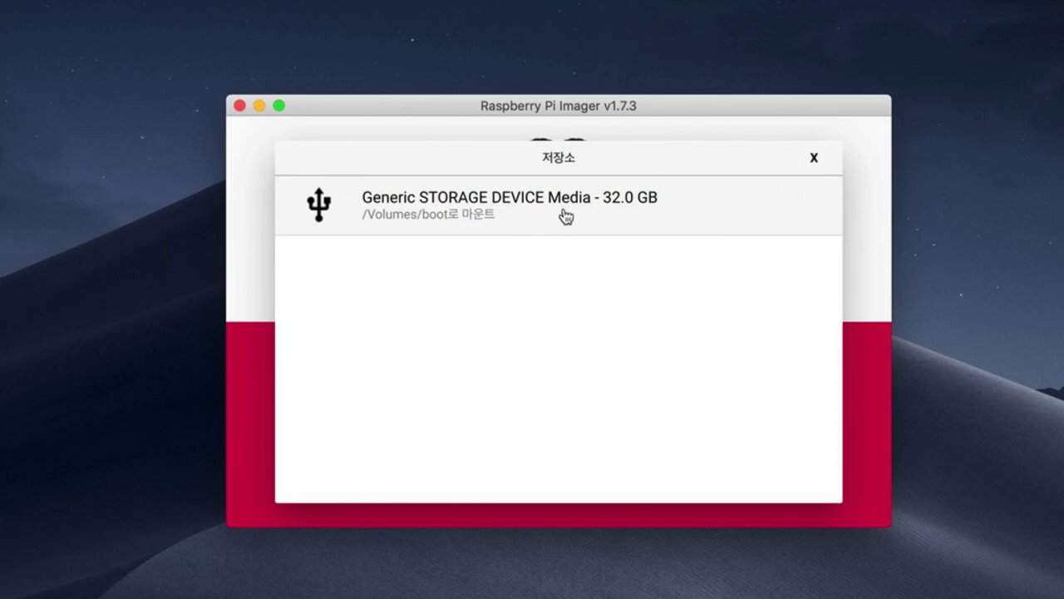
{"action": "left_click", "coordinate": [566, 214]}
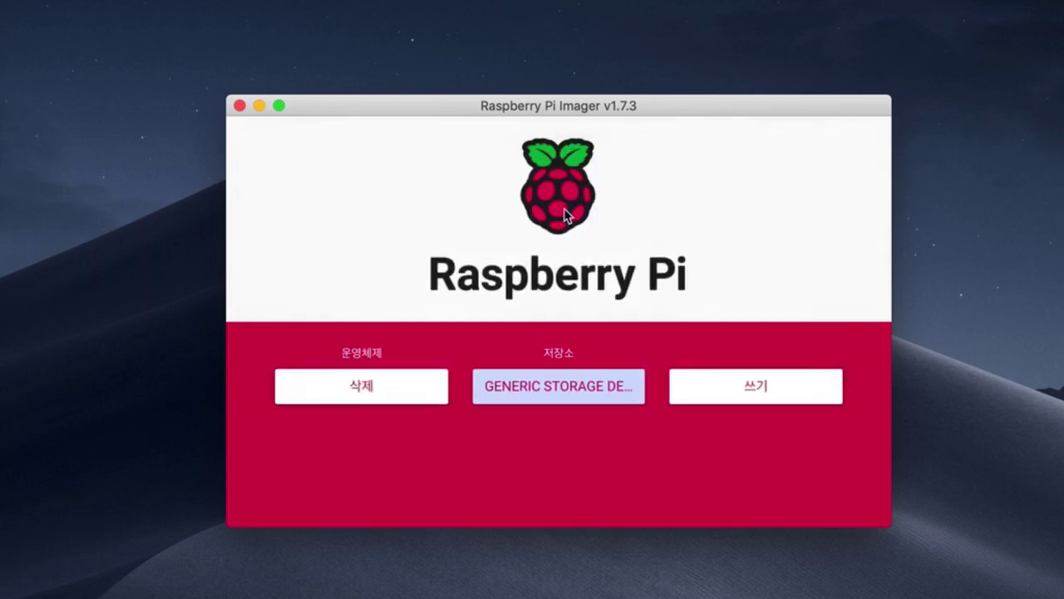
{"action": "left_click", "coordinate": [756, 394]}
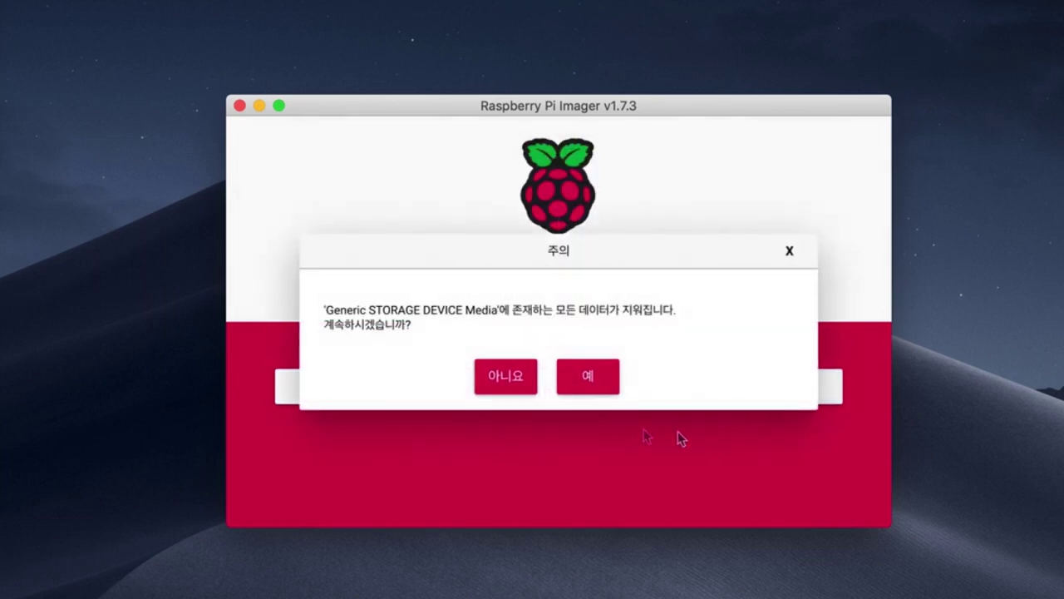
{"action": "left_click", "coordinate": [597, 381]}
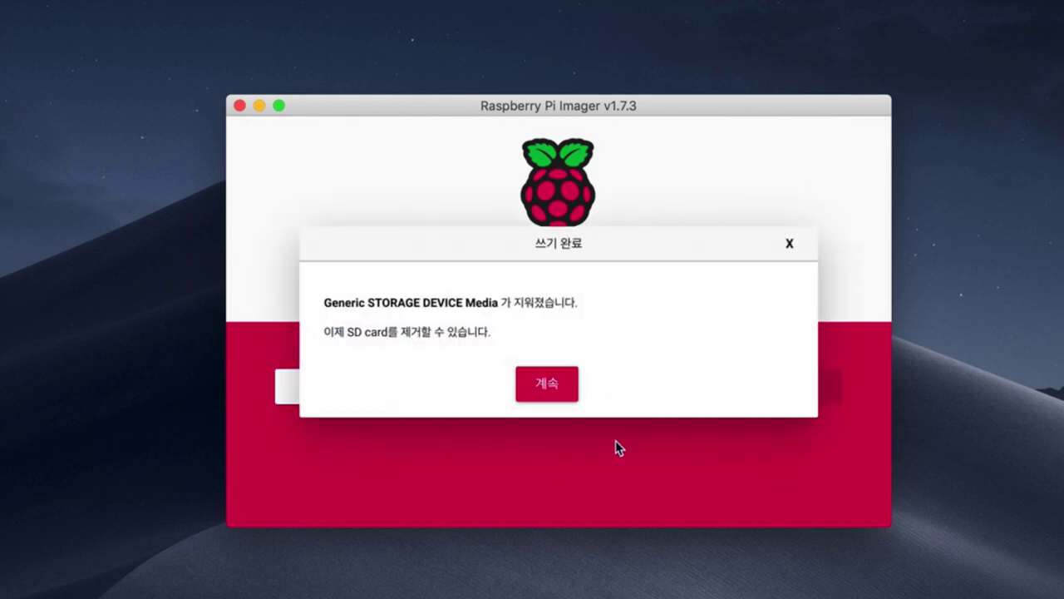
{"action": "left_click", "coordinate": [544, 386]}
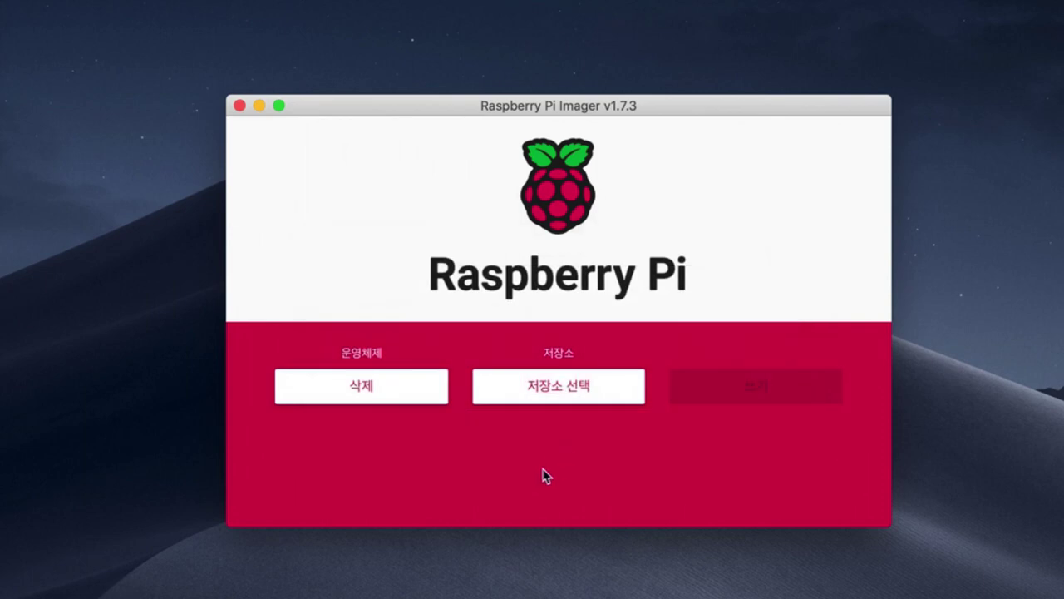
Select Raspberry Pi OS (32-bit) and the Generic storage card, then open advanced options without prefilled Wi-Fi password.
{"action": "left_click", "coordinate": [404, 389]}
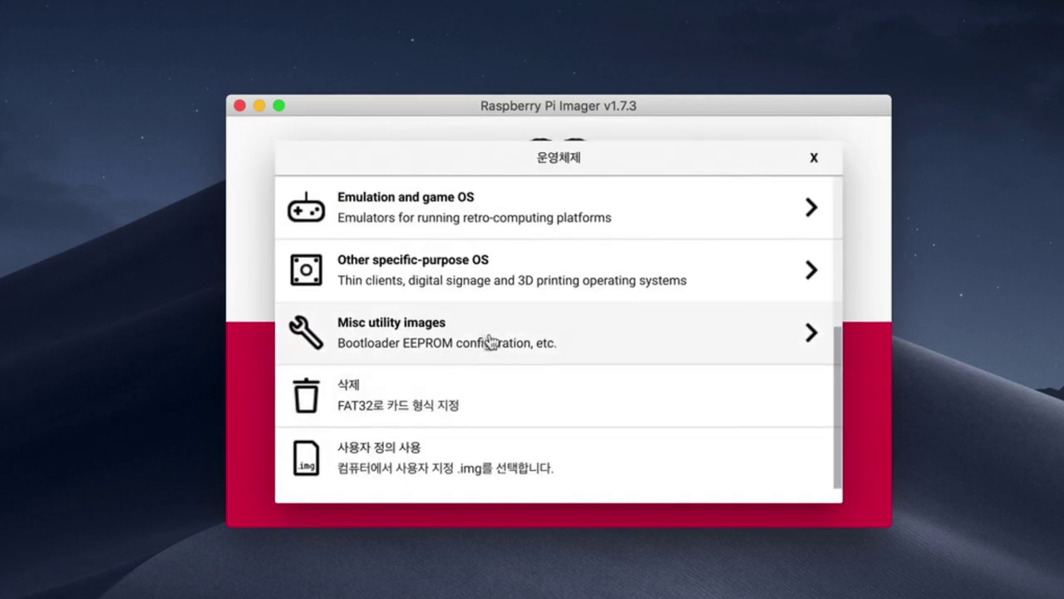
{"action": "scroll", "coordinate": [482, 343], "scroll_direction": "up", "scroll_amount": 5}
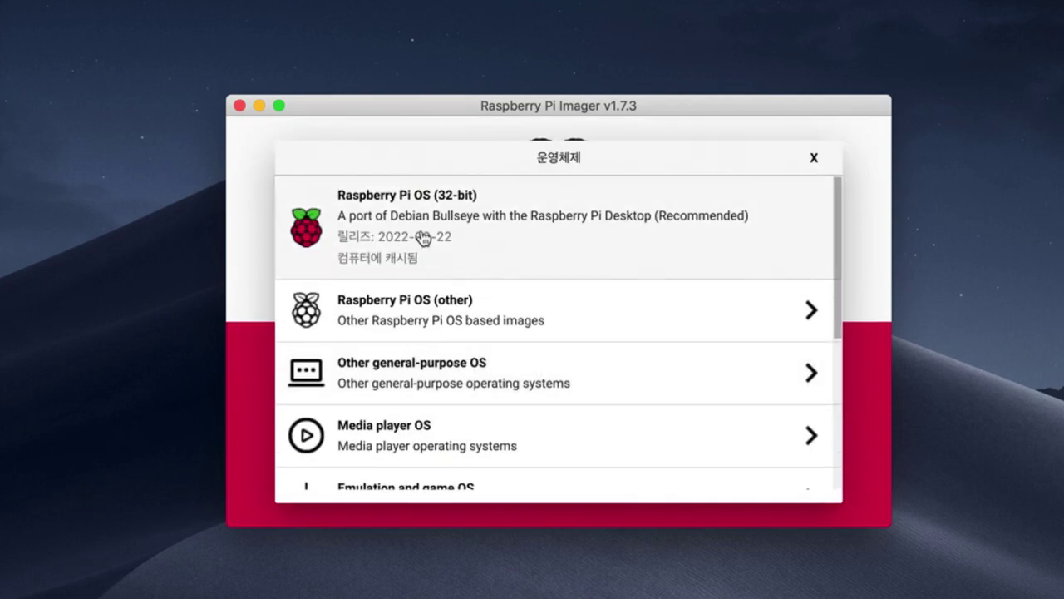
{"action": "left_click", "coordinate": [491, 244]}
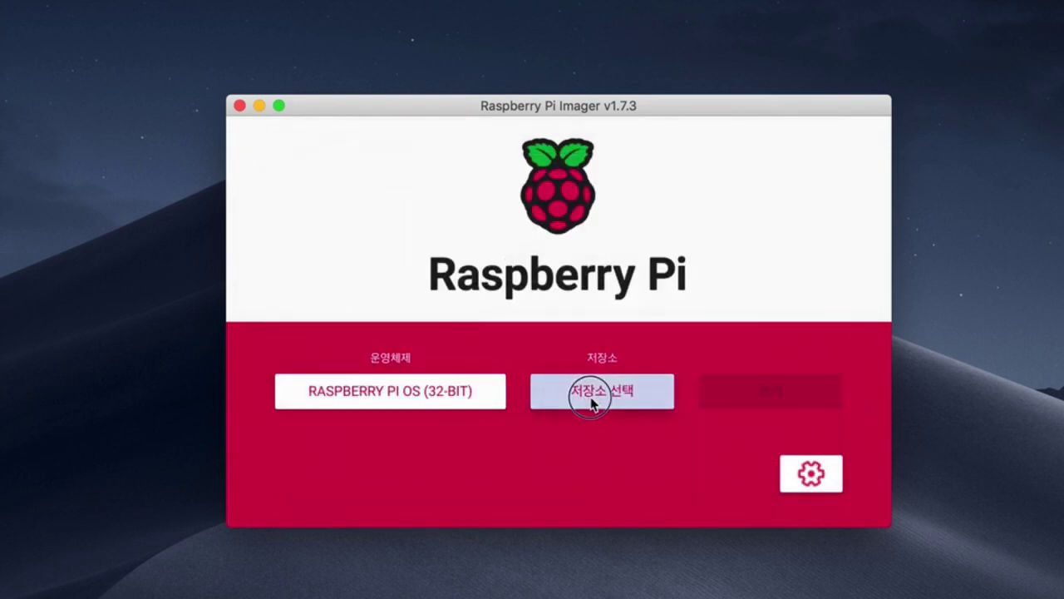
{"action": "left_click", "coordinate": [587, 399]}
{"action": "left_click", "coordinate": [515, 218]}
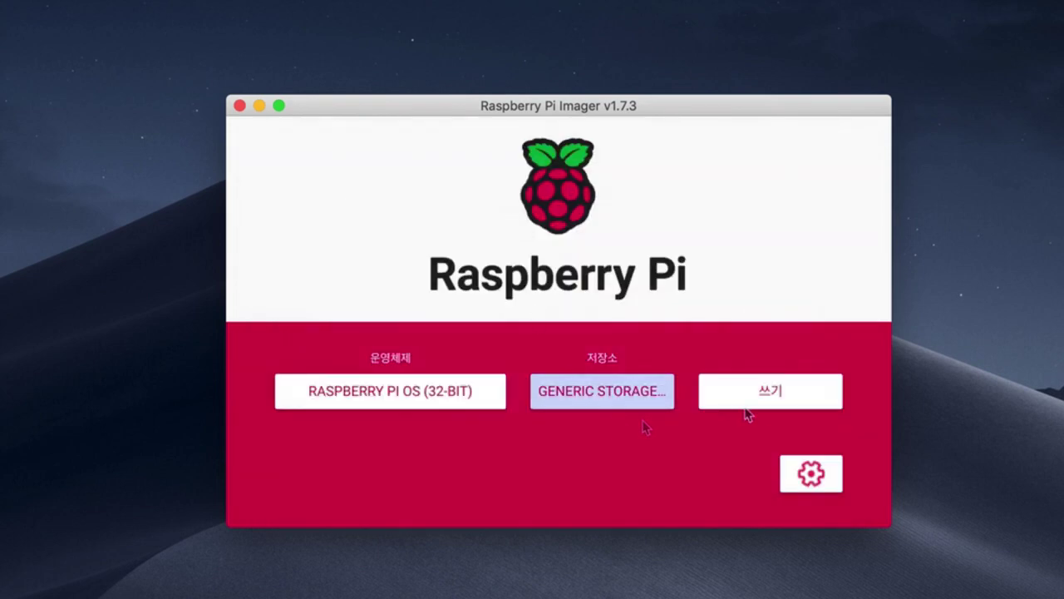
{"action": "left_click", "coordinate": [812, 474]}
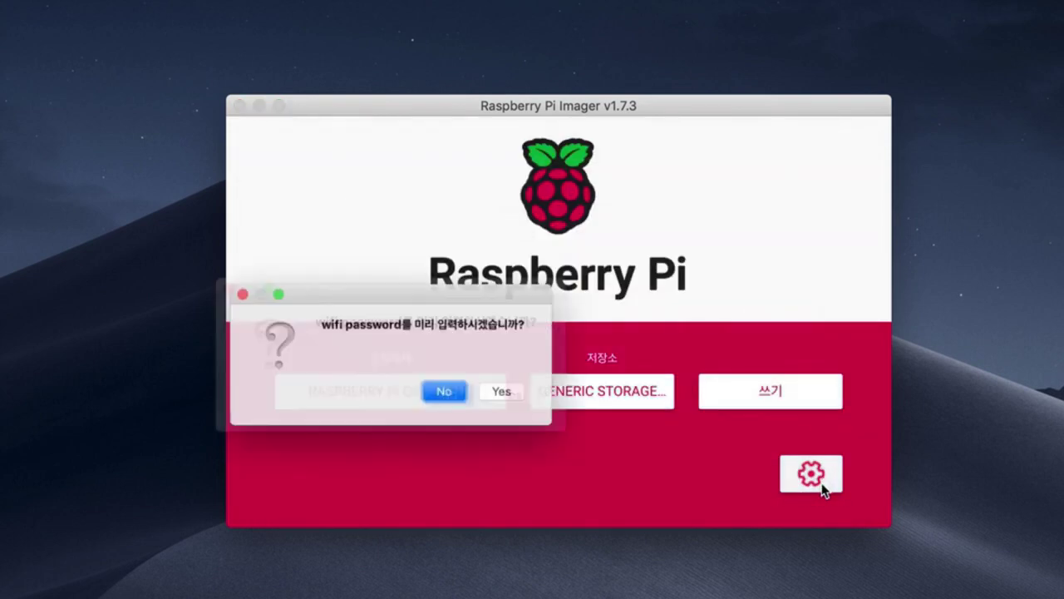
{"action": "left_click", "coordinate": [450, 397]}
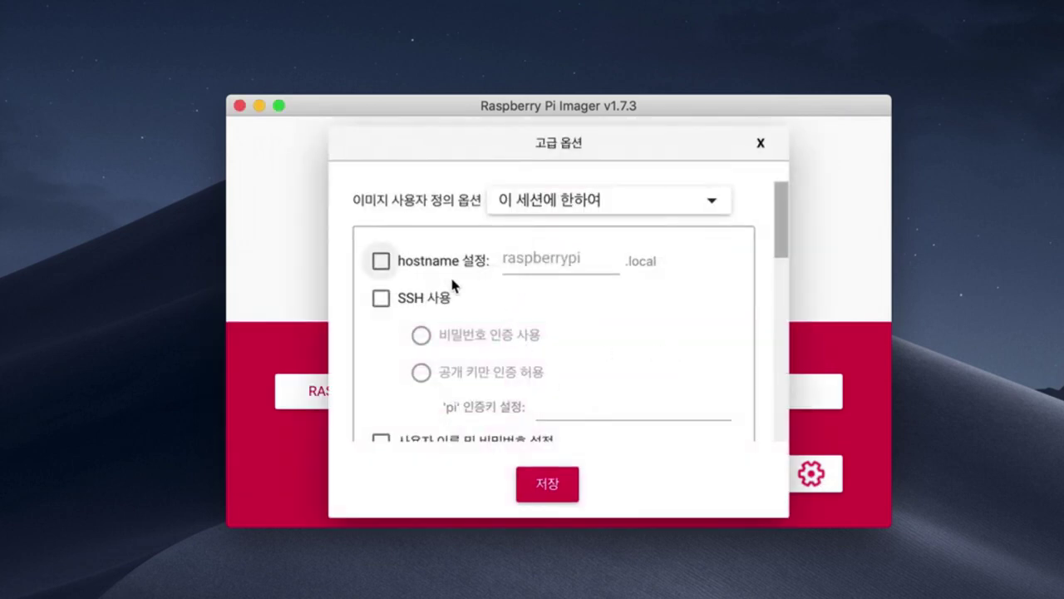
Enable SSH with password authentication for user pi.
{"action": "left_click", "coordinate": [445, 303]}
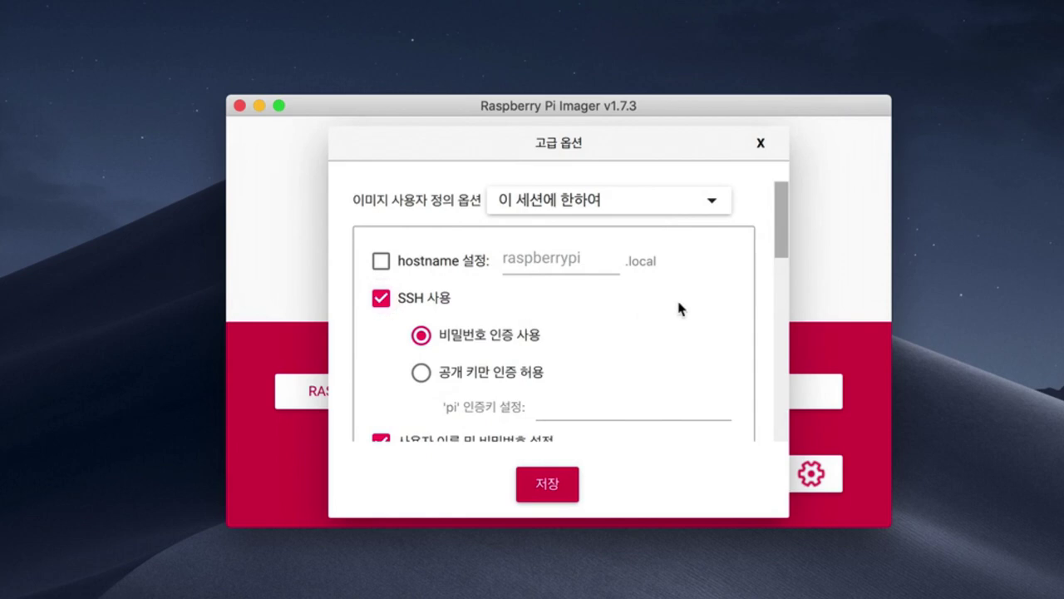
{"action": "left_click_drag", "start_coordinate": [778, 236], "coordinate": [774, 280]}
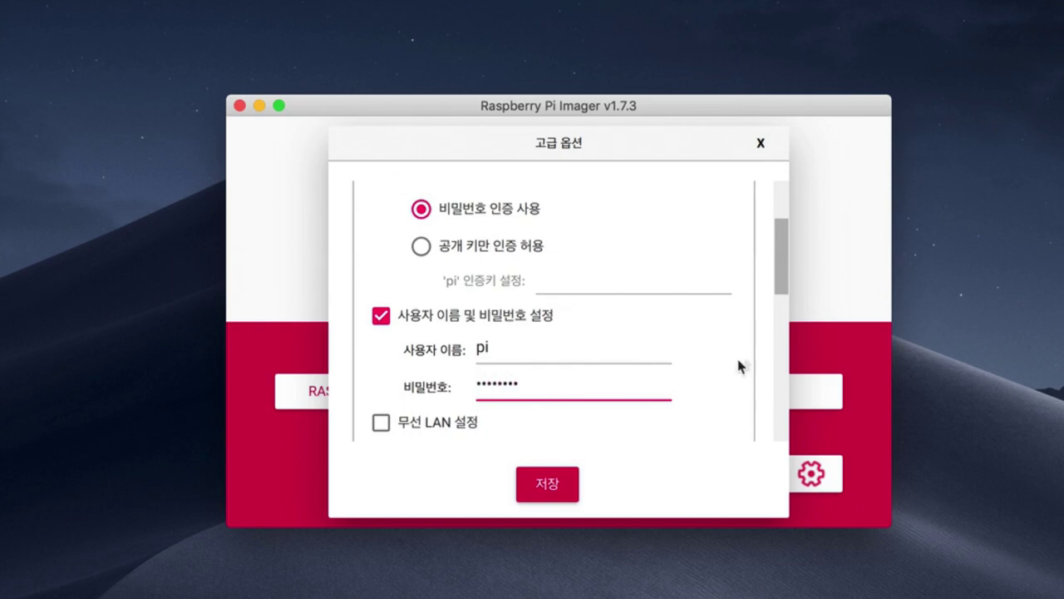
{"action": "left_click_drag", "start_coordinate": [782, 244], "coordinate": [780, 282]}
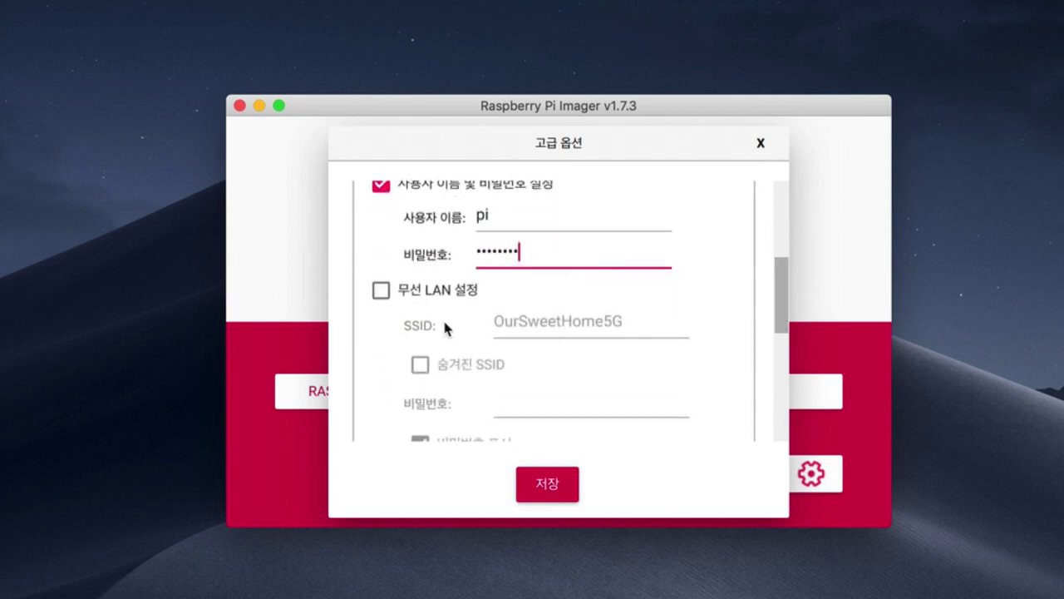
Enable wireless LAN for SSID OurSweetHome with its hidden password, then save the options.
{"action": "left_click", "coordinate": [380, 290]}
{"action": "left_click", "coordinate": [672, 324]}
{"action": "key", "text": "BackSpace"}
{"action": "key", "text": "BackSpace"}
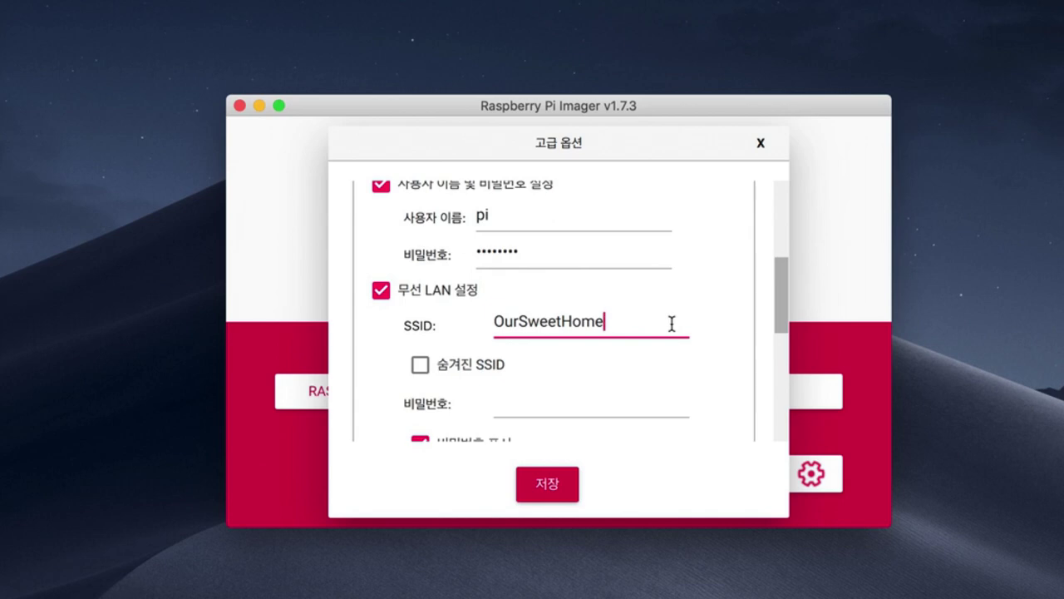
{"action": "left_click_drag", "start_coordinate": [777, 299], "coordinate": [777, 309]}
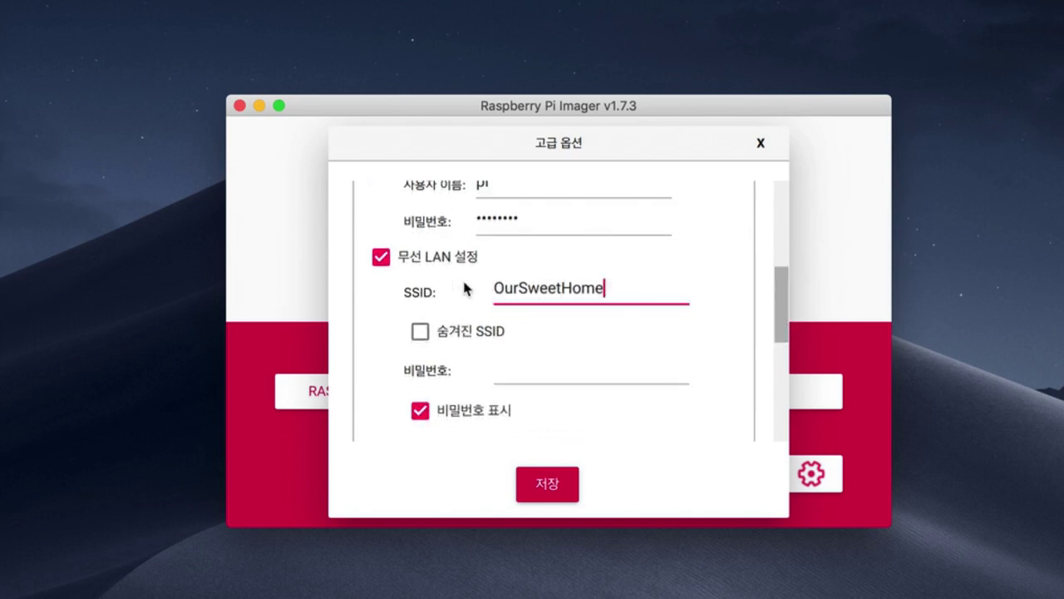
{"action": "left_click", "coordinate": [541, 368]}
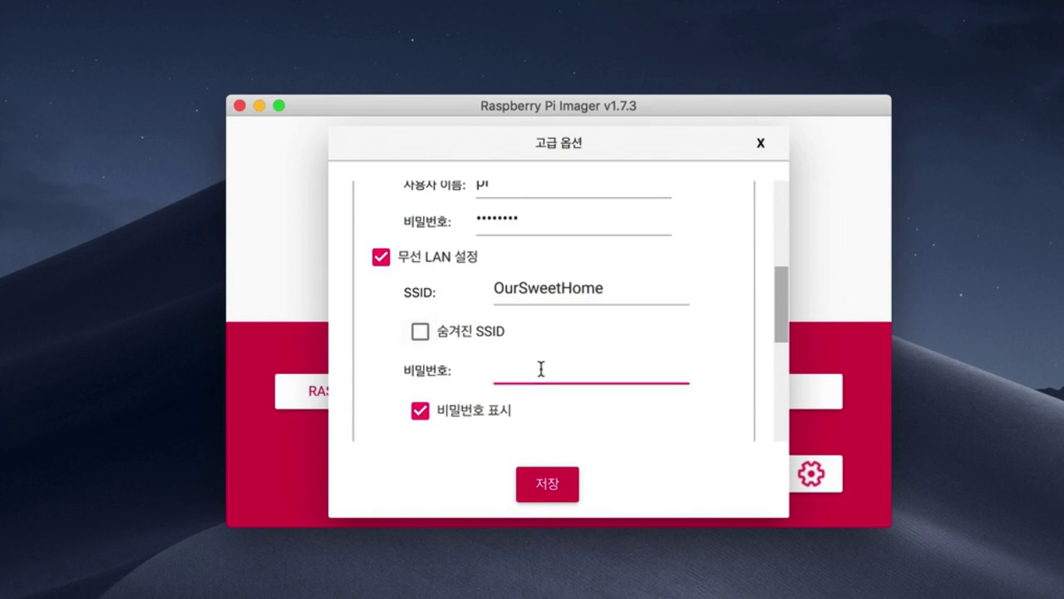
{"action": "left_click", "coordinate": [420, 410]}
{"action": "left_click", "coordinate": [552, 370]}
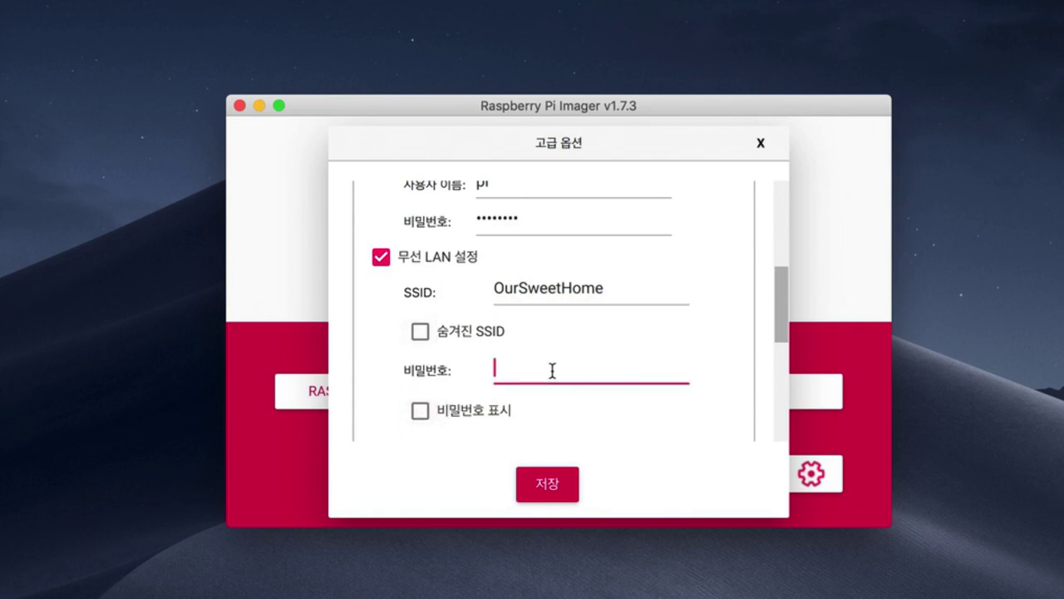
{"action": "type", "text": "****"}
{"action": "left_click_drag", "start_coordinate": [782, 305], "coordinate": [781, 439]}
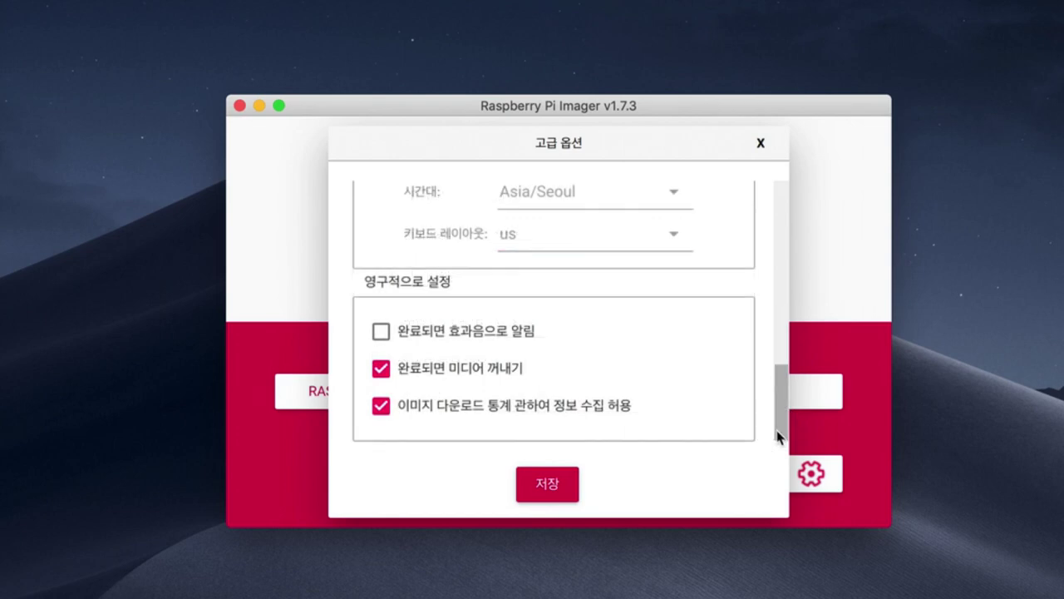
{"action": "left_click", "coordinate": [549, 488]}
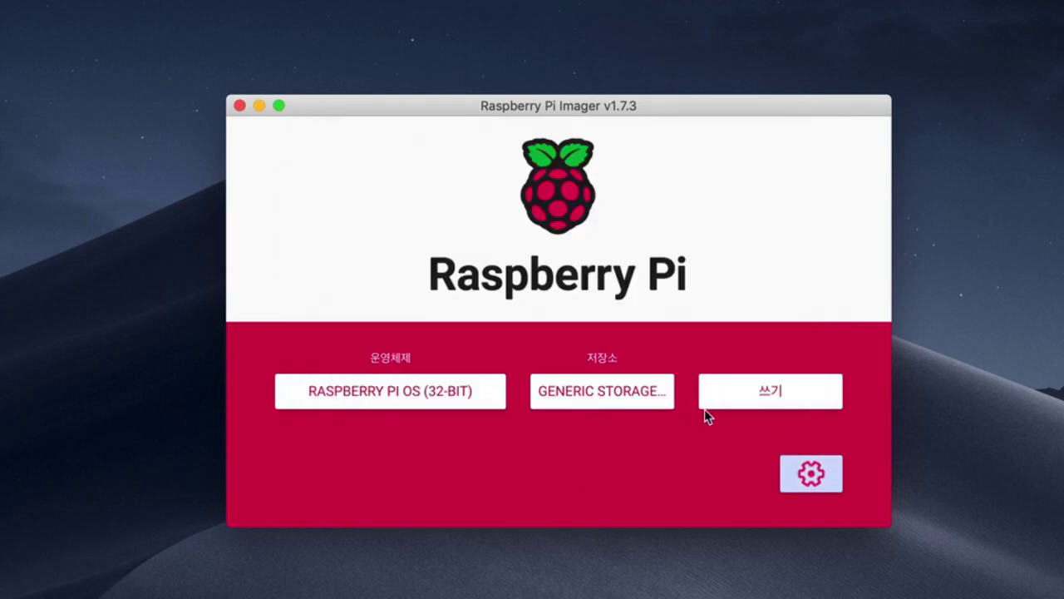
Write Raspberry Pi OS (32-bit) to the Generic card, authorising with the Mac account, then quit Imager.
{"action": "left_click", "coordinate": [799, 401]}
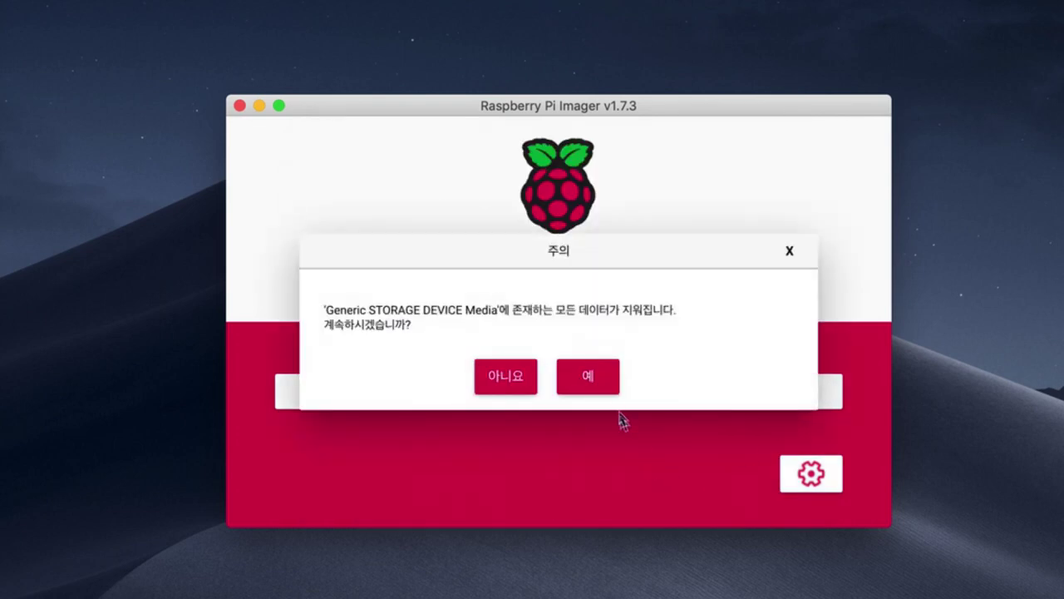
{"action": "left_click", "coordinate": [612, 389]}
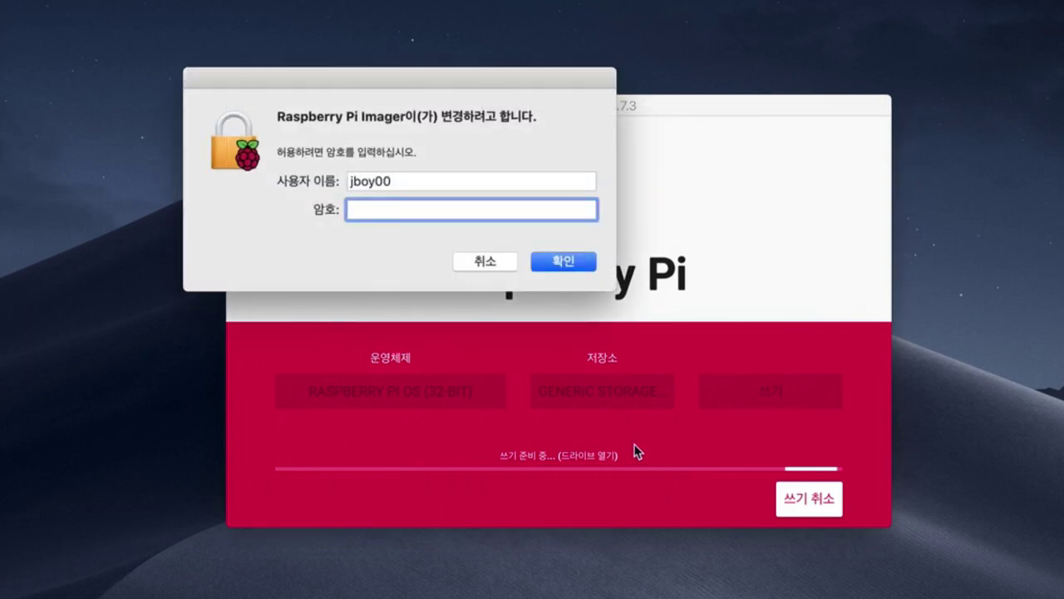
{"action": "left_click", "coordinate": [565, 264]}
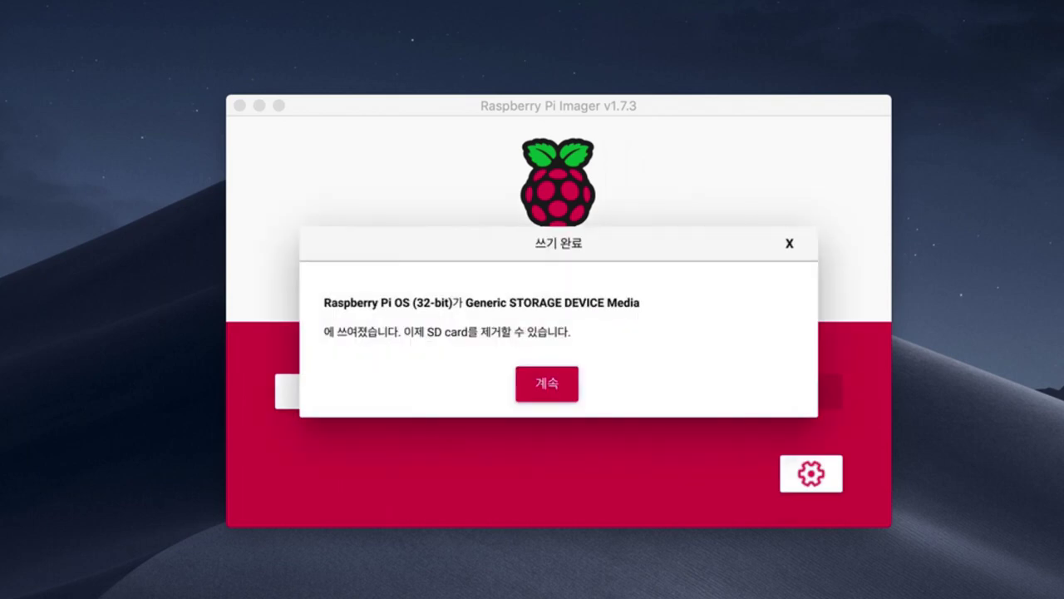
{"action": "left_click", "coordinate": [542, 401]}
{"action": "left_click", "coordinate": [575, 391]}
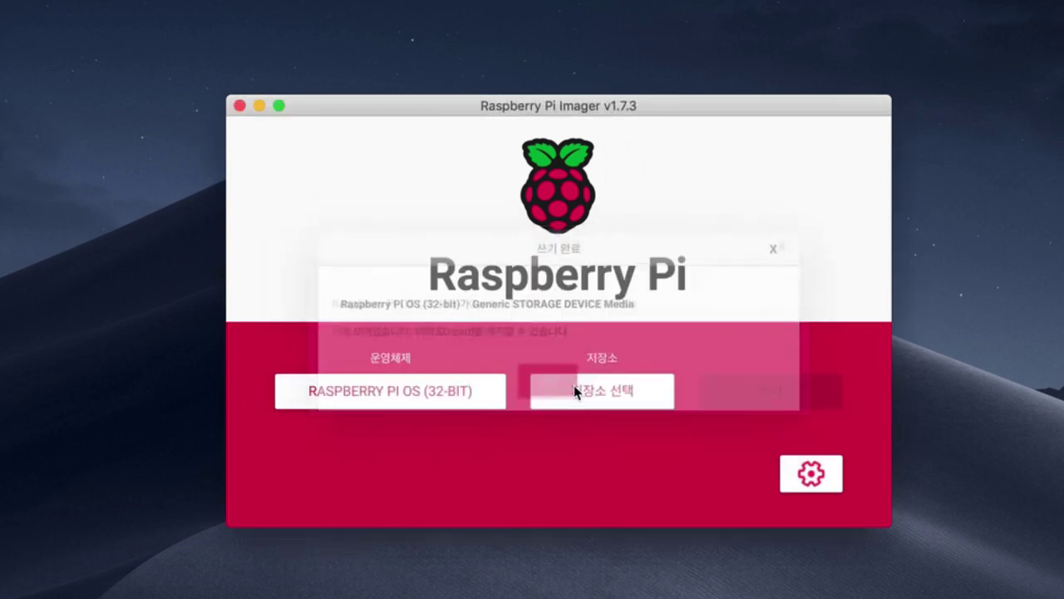
{"action": "left_click", "coordinate": [239, 105]}
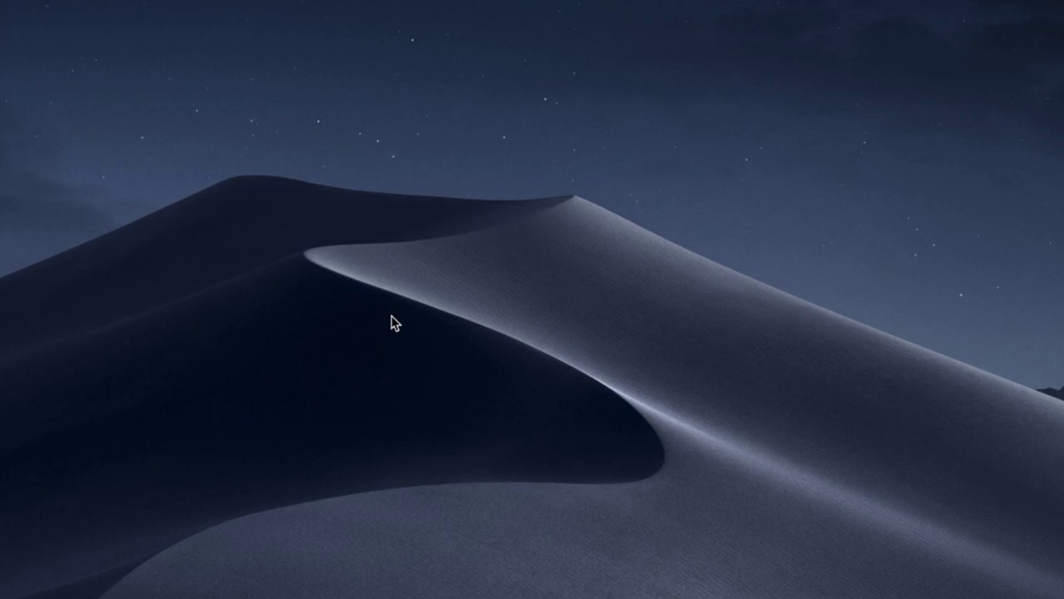
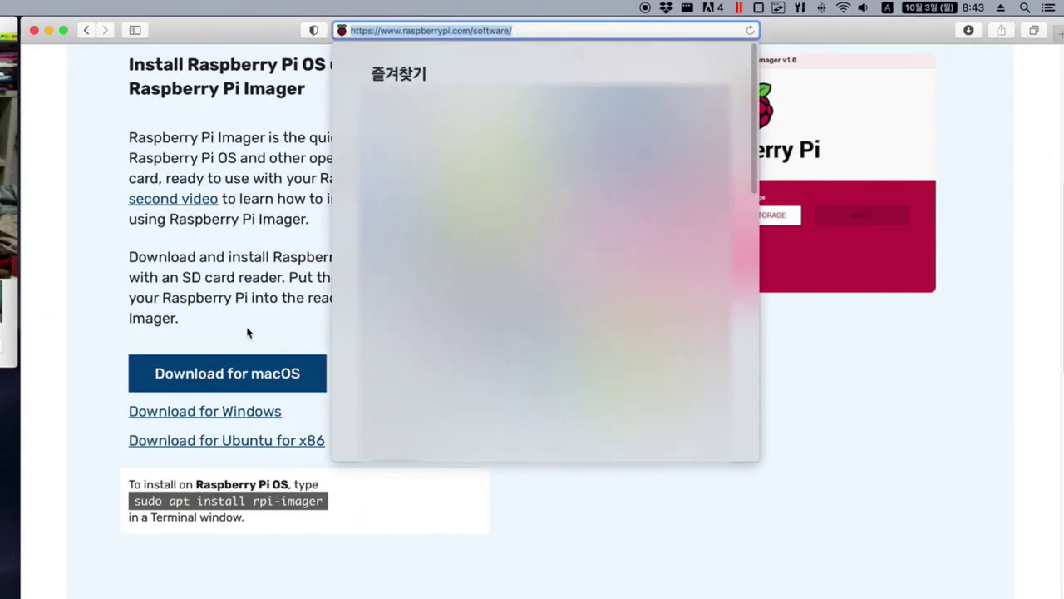
Log into the ipTIME router admin at 192.168.0.1 with the admin password and captcha.
{"action": "type", "text": "192.168."}
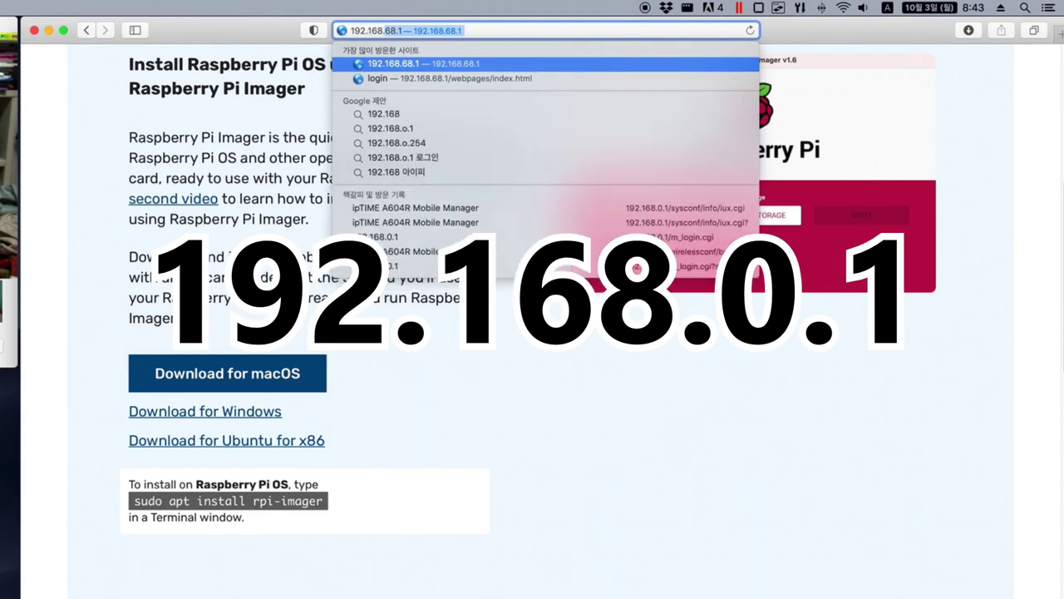
{"action": "type", "text": "0.1"}
{"action": "key", "text": "Return"}
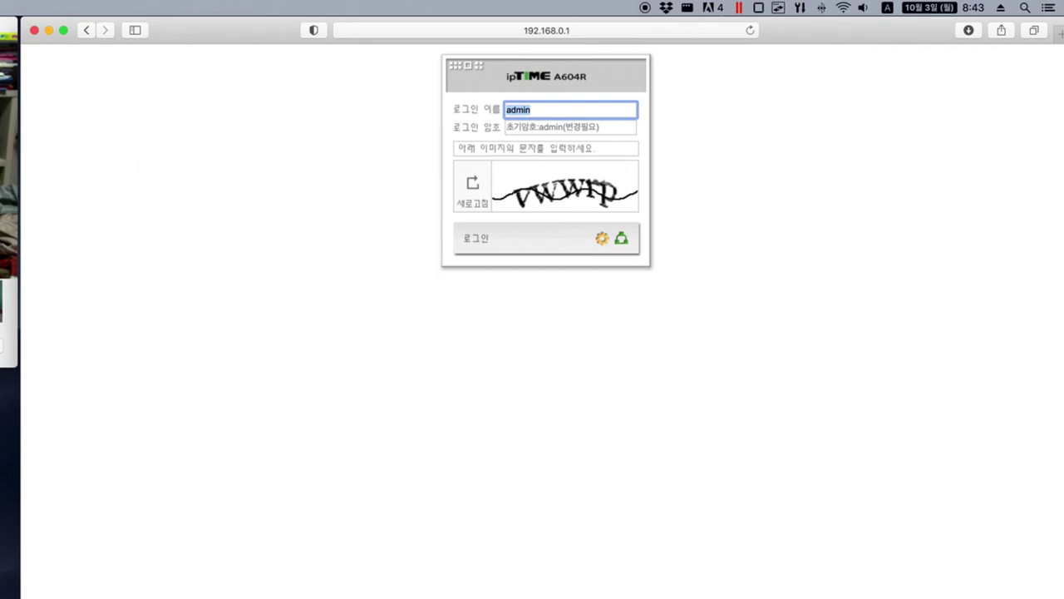
{"action": "left_click", "coordinate": [565, 127]}
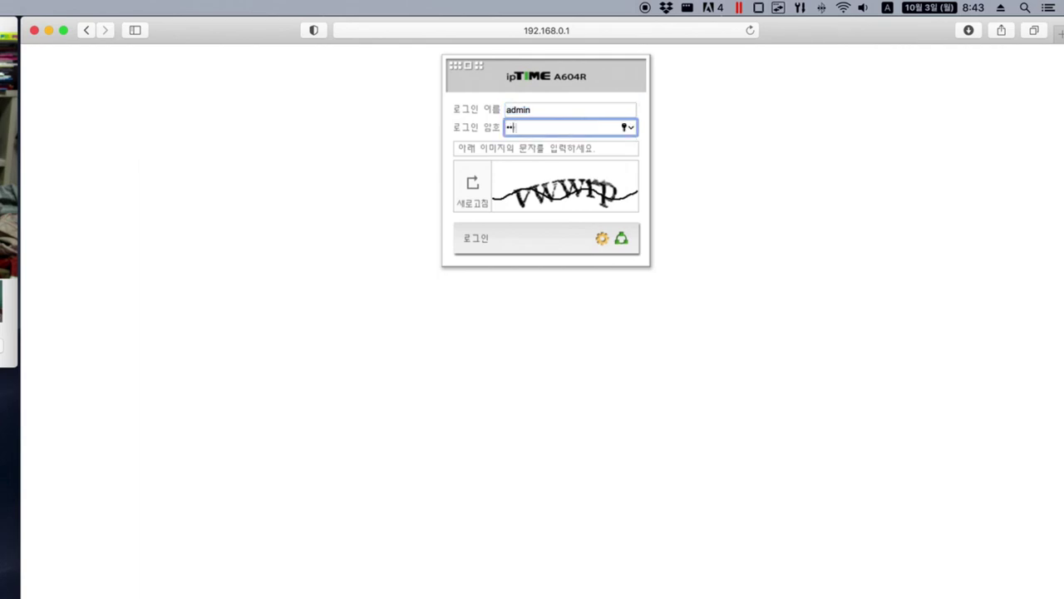
{"action": "key", "text": "Tab"}
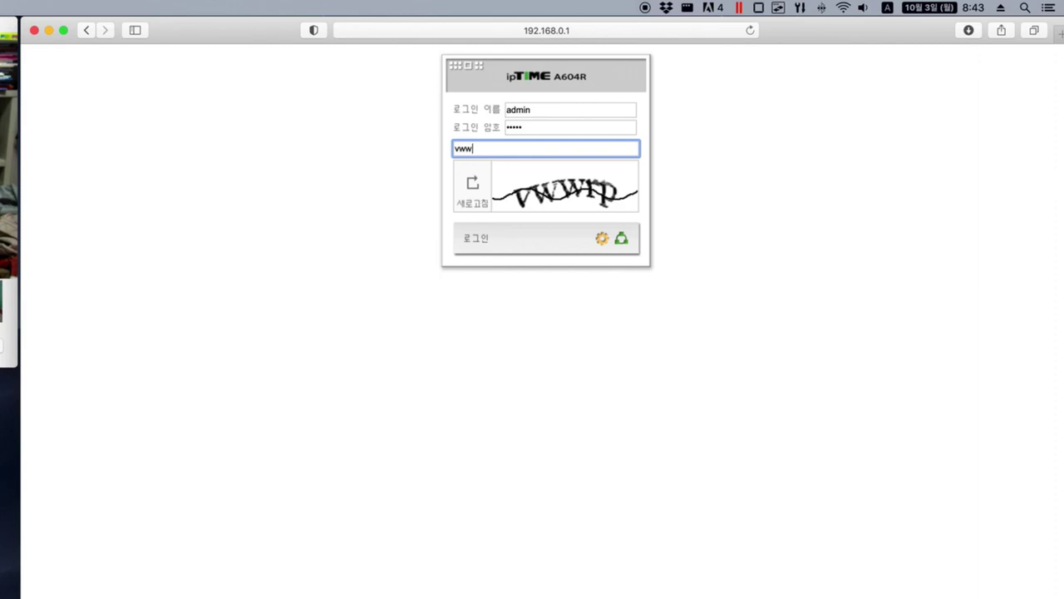
{"action": "key", "text": "Return"}
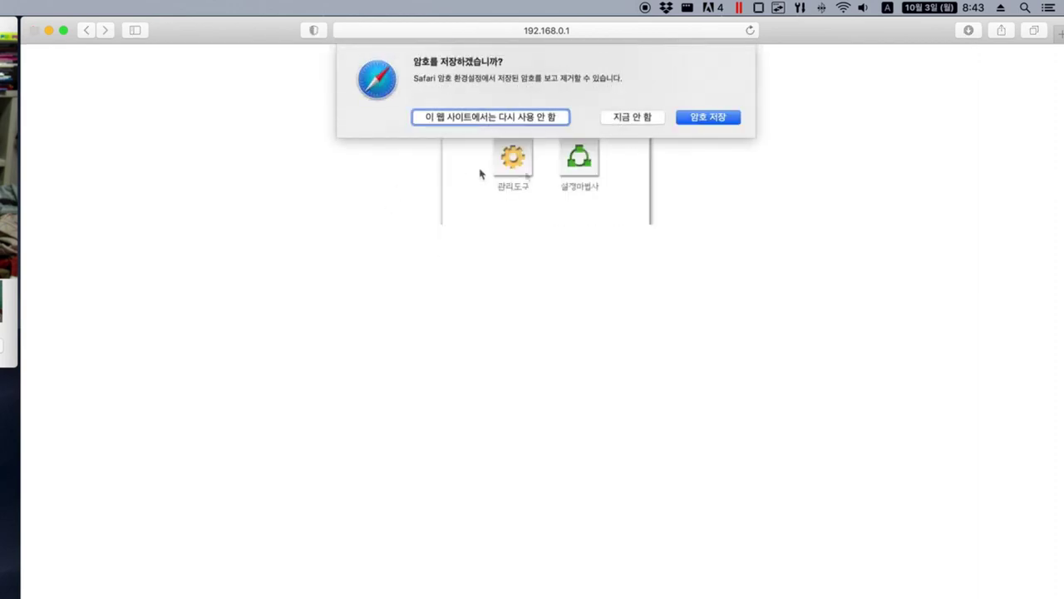
Skip saving the password and expand Advanced Settings > Network Management in the admin tools.
{"action": "left_click", "coordinate": [659, 119]}
{"action": "left_click", "coordinate": [513, 157]}
{"action": "left_click", "coordinate": [74, 228]}
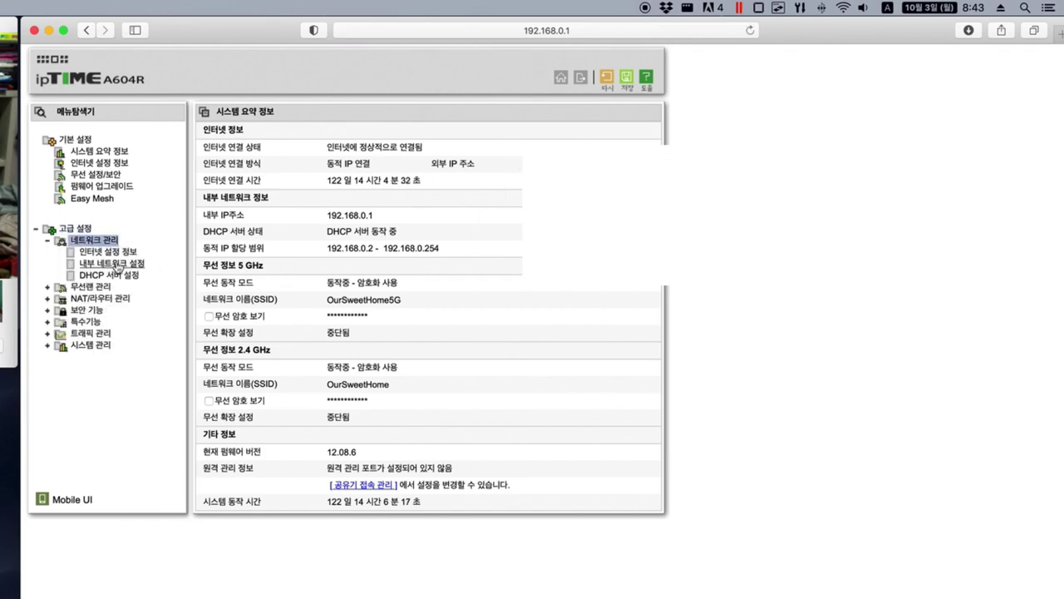
Open Internal Network Settings and point out the in-use IP address table's raspberrypi row.
{"action": "left_click", "coordinate": [117, 264]}
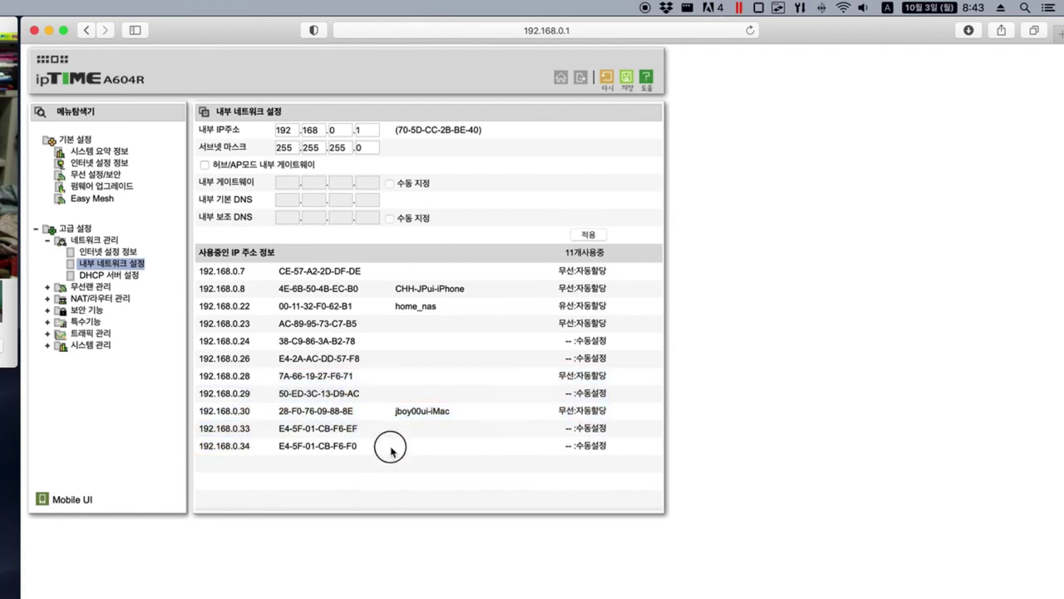
{"action": "left_click_drag", "start_coordinate": [281, 283], "coordinate": [472, 460]}
{"action": "left_click", "coordinate": [476, 472]}
{"action": "left_click_drag", "start_coordinate": [204, 270], "coordinate": [471, 451]}
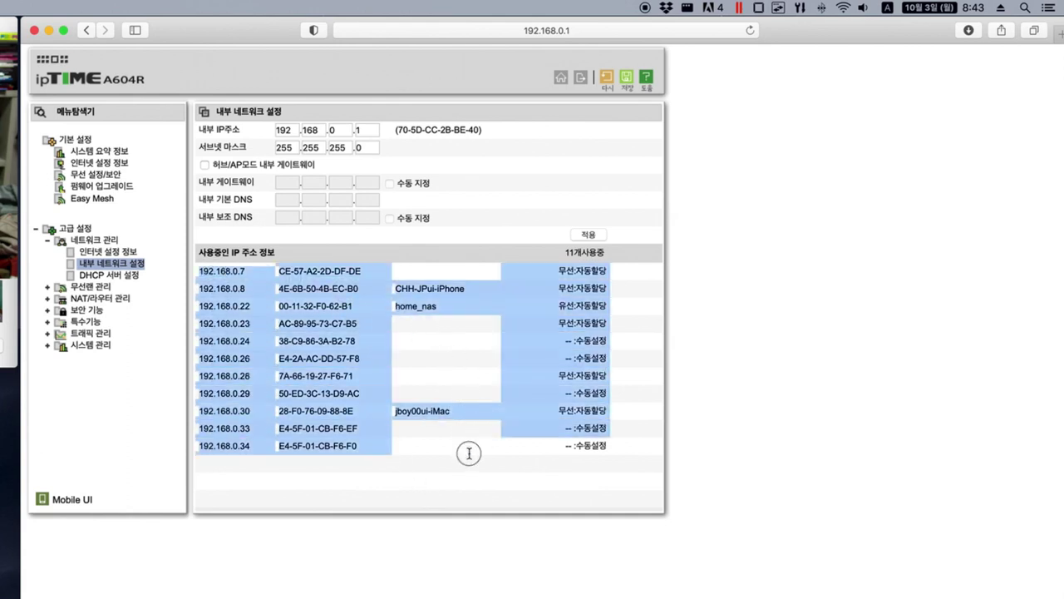
{"action": "left_click", "coordinate": [470, 453]}
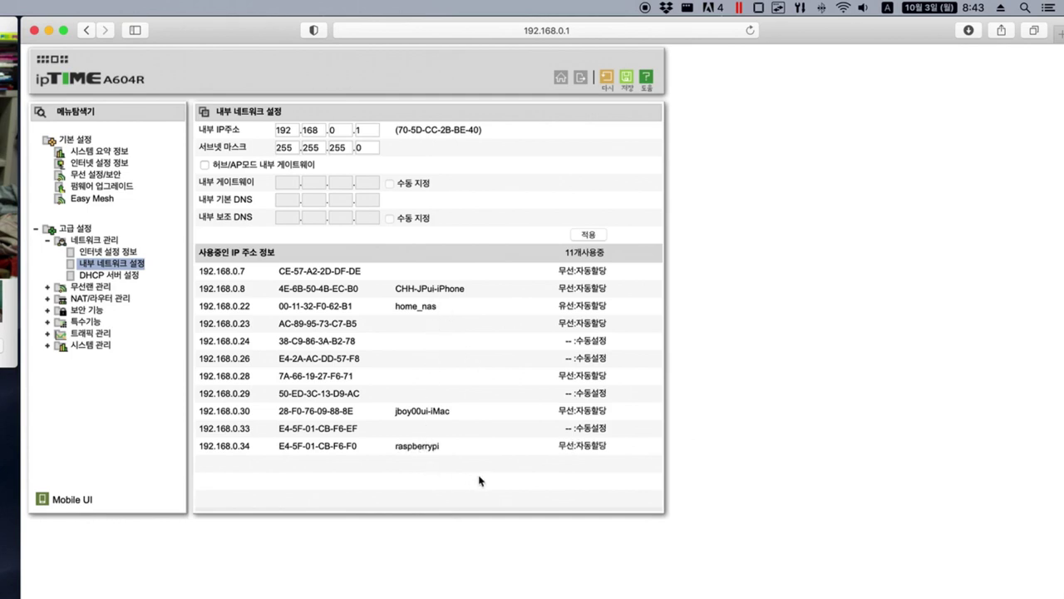
{"action": "left_click_drag", "start_coordinate": [499, 449], "coordinate": [391, 447]}
{"action": "left_click", "coordinate": [499, 456]}
{"action": "left_click", "coordinate": [593, 446]}
{"action": "left_click", "coordinate": [509, 464]}
Point out the wireless raspberrypi entry at 192.168.0.34 and its assignment status.
{"action": "triple_click", "coordinate": [463, 444]}
{"action": "left_click", "coordinate": [466, 453]}
{"action": "left_click_drag", "start_coordinate": [200, 446], "coordinate": [246, 445]}
{"action": "left_click", "coordinate": [247, 446]}
{"action": "left_click_drag", "start_coordinate": [204, 446], "coordinate": [251, 446]}
{"action": "left_click", "coordinate": [254, 451]}
{"action": "double_click", "coordinate": [559, 447]}
{"action": "left_click_drag", "start_coordinate": [396, 446], "coordinate": [454, 446]}
{"action": "left_click", "coordinate": [444, 470]}
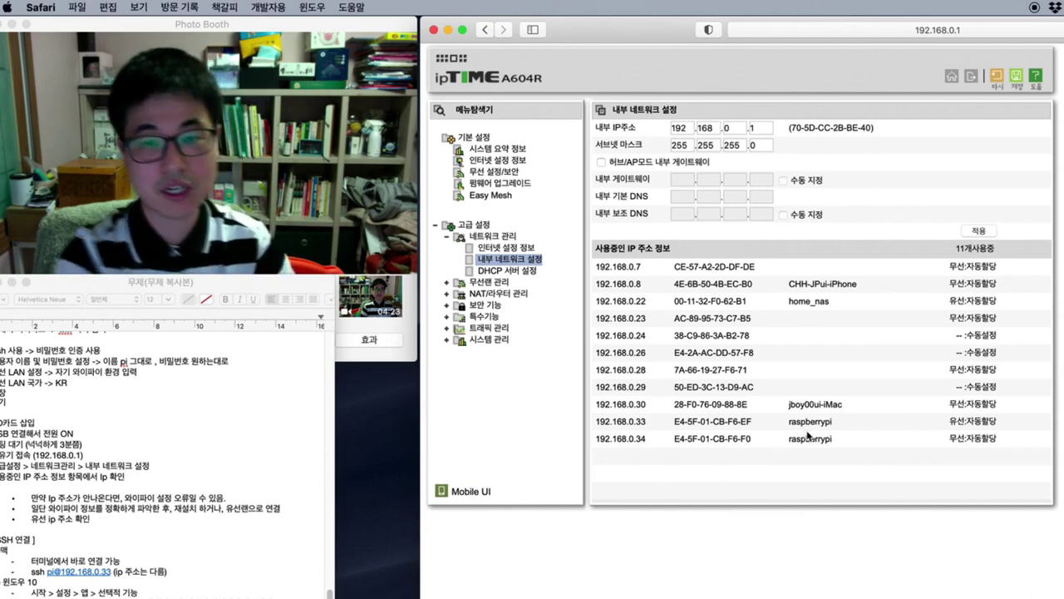
Point out the wired Pi's MAC address and assignment status for 192.168.0.33.
{"action": "triple_click", "coordinate": [779, 424]}
{"action": "left_click", "coordinate": [779, 423]}
{"action": "left_click_drag", "start_coordinate": [1003, 430], "coordinate": [952, 428]}
{"action": "left_click", "coordinate": [976, 428]}
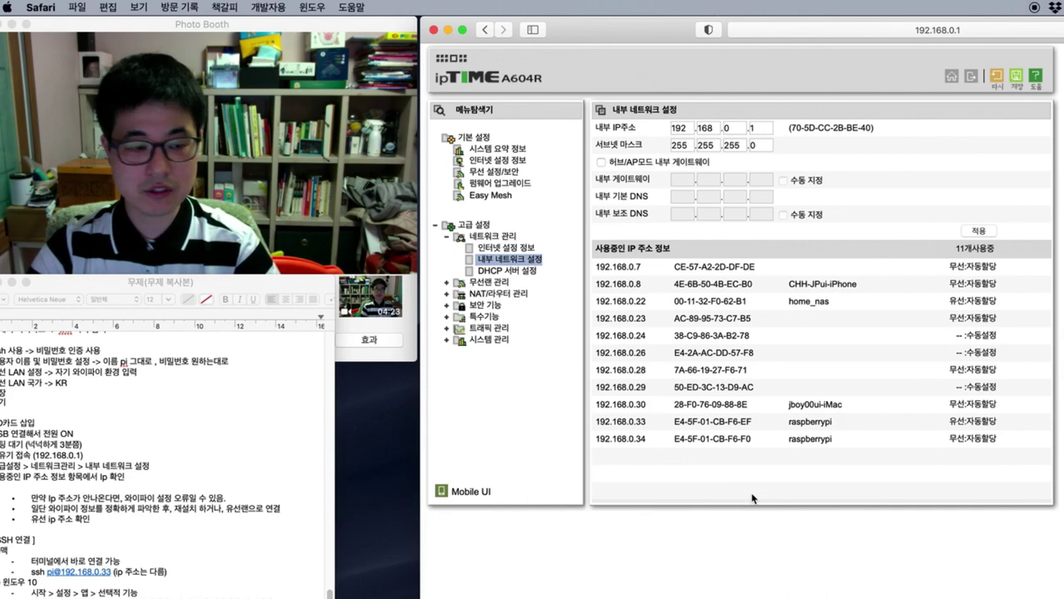
Highlight the .33 address ending and shrink the router admin window.
{"action": "left_click_drag", "start_coordinate": [636, 426], "coordinate": [653, 426]}
{"action": "left_click", "coordinate": [654, 428]}
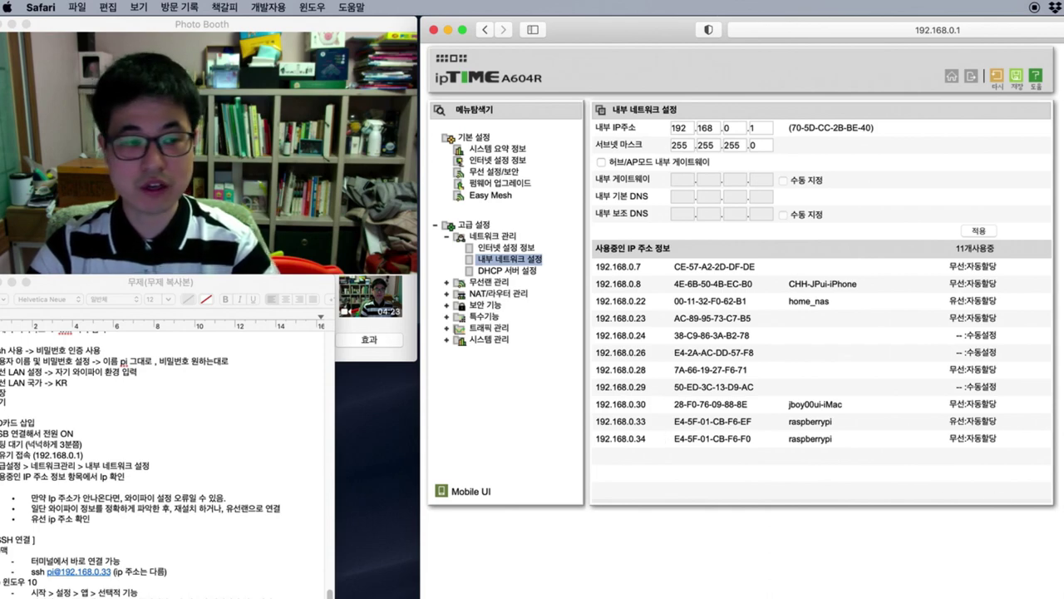
{"action": "left_click_drag", "start_coordinate": [1063, 598], "coordinate": [1039, 491]}
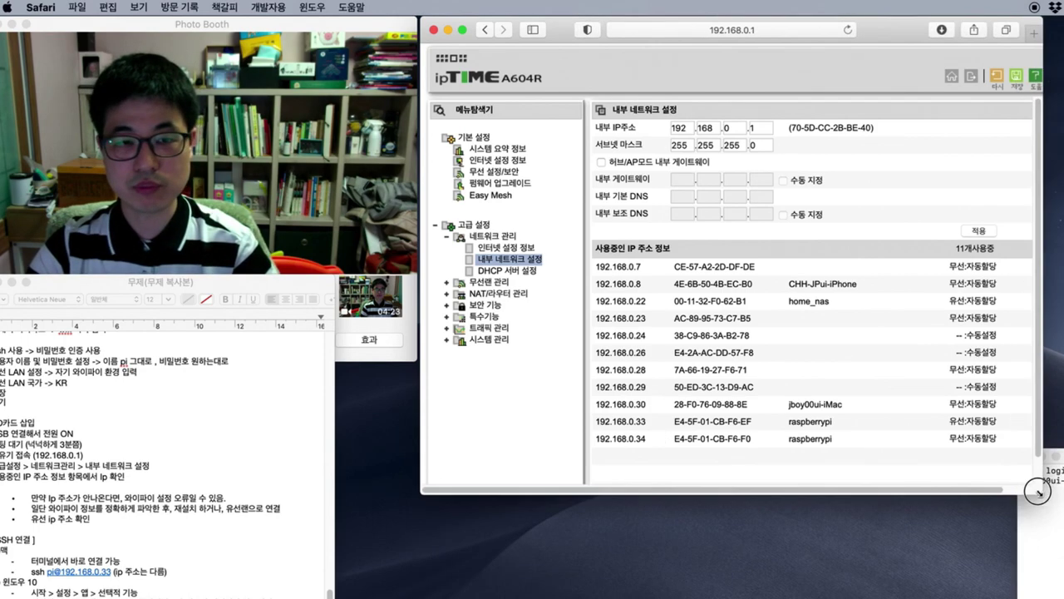
{"action": "left_click_drag", "start_coordinate": [1052, 456], "coordinate": [923, 447]}
{"action": "type", "text": "ssh pi@"}
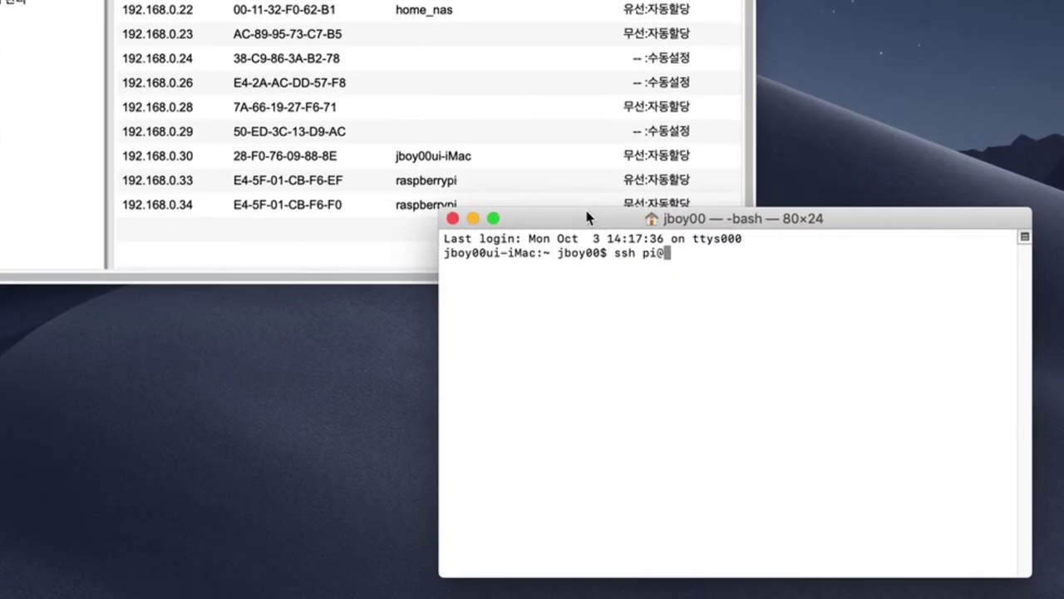
{"action": "left_click_drag", "start_coordinate": [587, 214], "coordinate": [587, 85]}
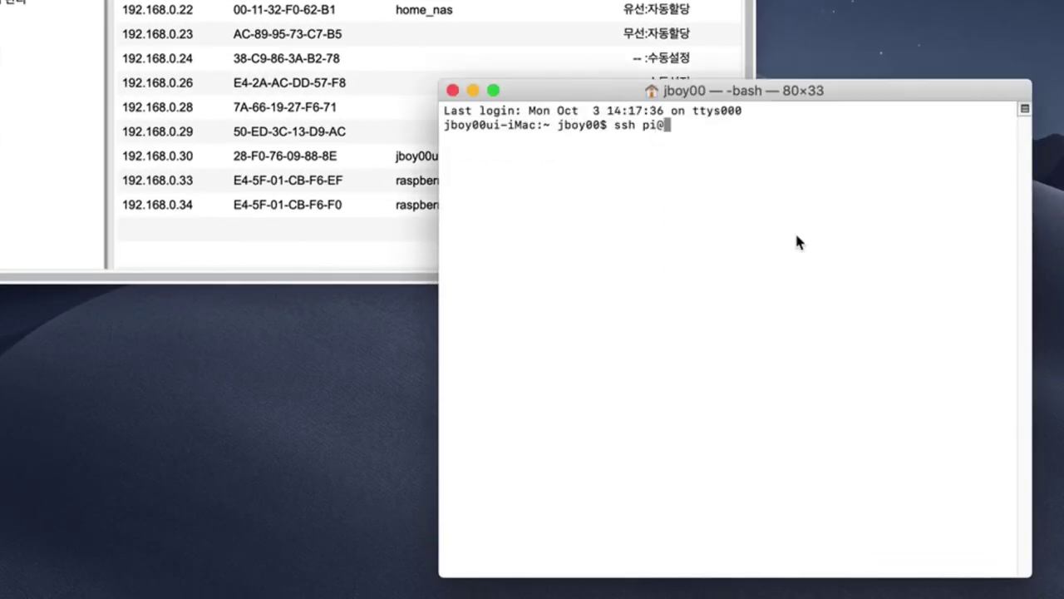
{"action": "key", "text": "BackSpace"}
{"action": "key", "text": "BackSpace"}
{"action": "key", "text": "BackSpace"}
{"action": "key", "text": "BackSpace"}
{"action": "key", "text": "BackSpace"}
{"action": "key", "text": "BackSpace"}
{"action": "key", "text": "BackSpace"}
{"action": "key", "text": "Return"}
{"action": "key", "text": "Return"}
{"action": "key", "text": "Return"}
{"action": "type", "text": "ssh pi@"}
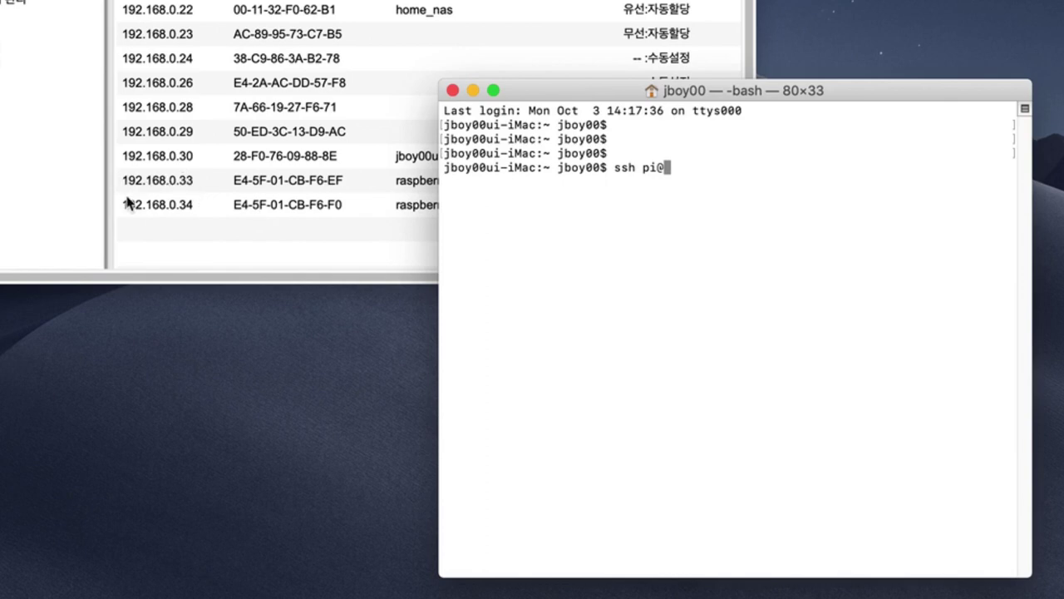
{"action": "type", "text": "192.168."}
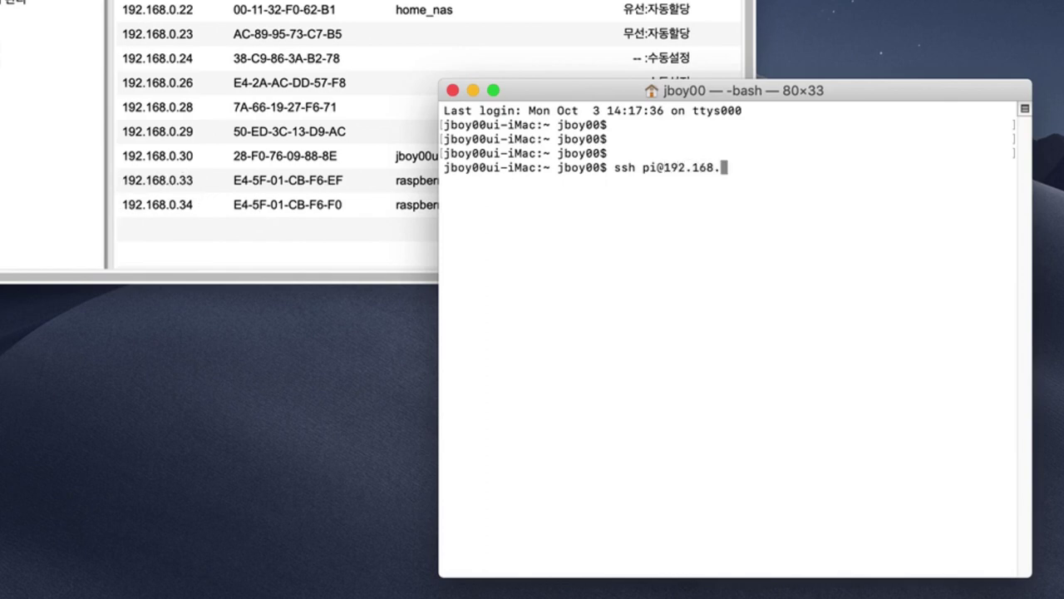
{"action": "type", "text": "0.33"}
{"action": "key", "text": "Return"}
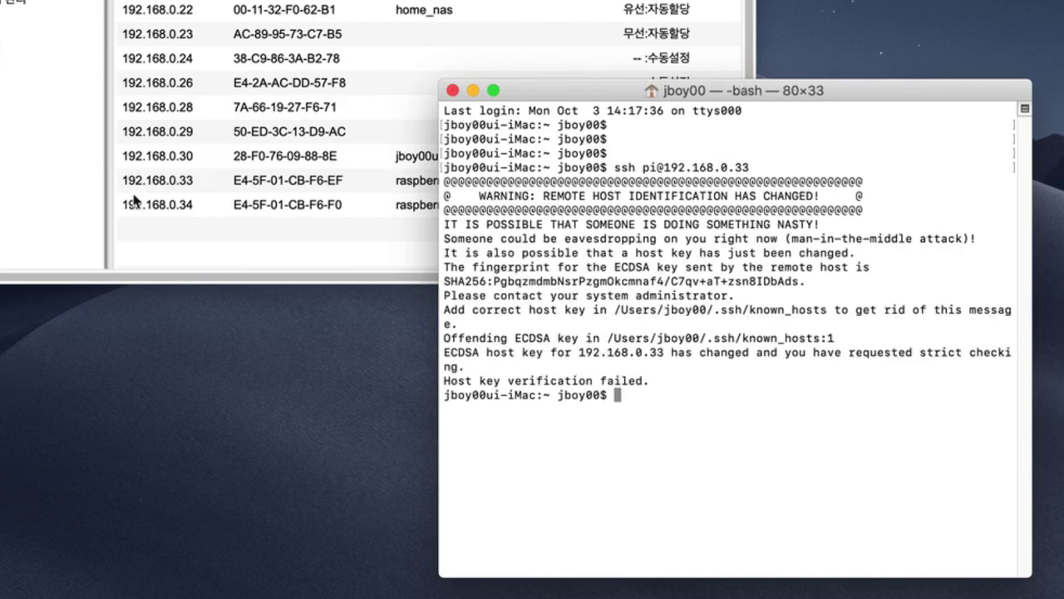
{"action": "left_click_drag", "start_coordinate": [543, 197], "coordinate": [828, 199]}
{"action": "left_click", "coordinate": [827, 201]}
Remove the stale host key with ssh-keygen -R 192.168.0.33.
{"action": "type", "text": "ssh"}
{"action": "key", "text": "BackSpace"}
{"action": "type", "text": "-keygen -R 192.168.0.33"}
{"action": "key", "text": "Return"}
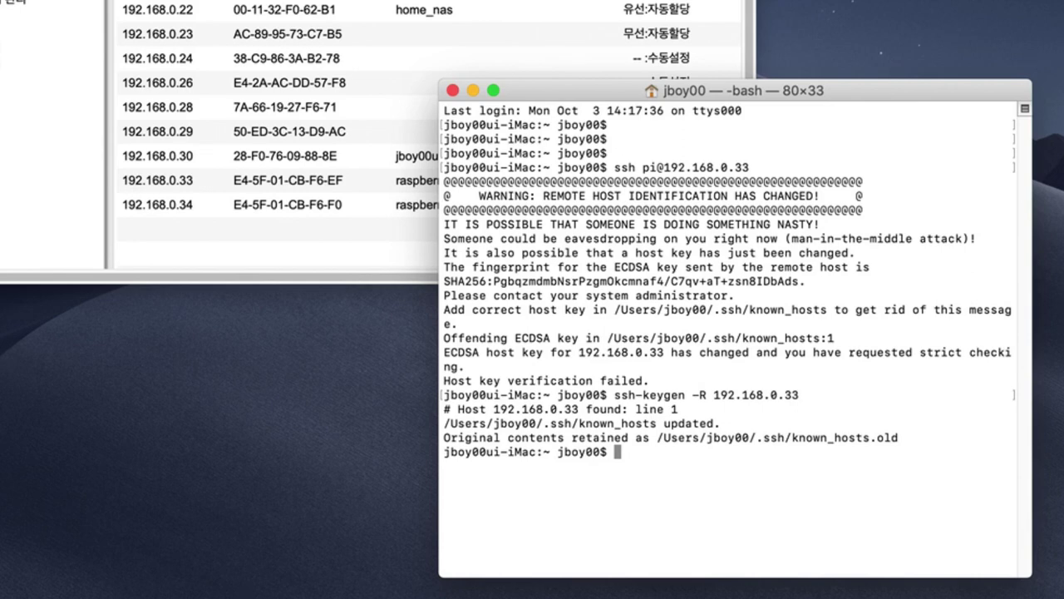
{"action": "key", "text": "Up"}
{"action": "key", "text": "Up"}
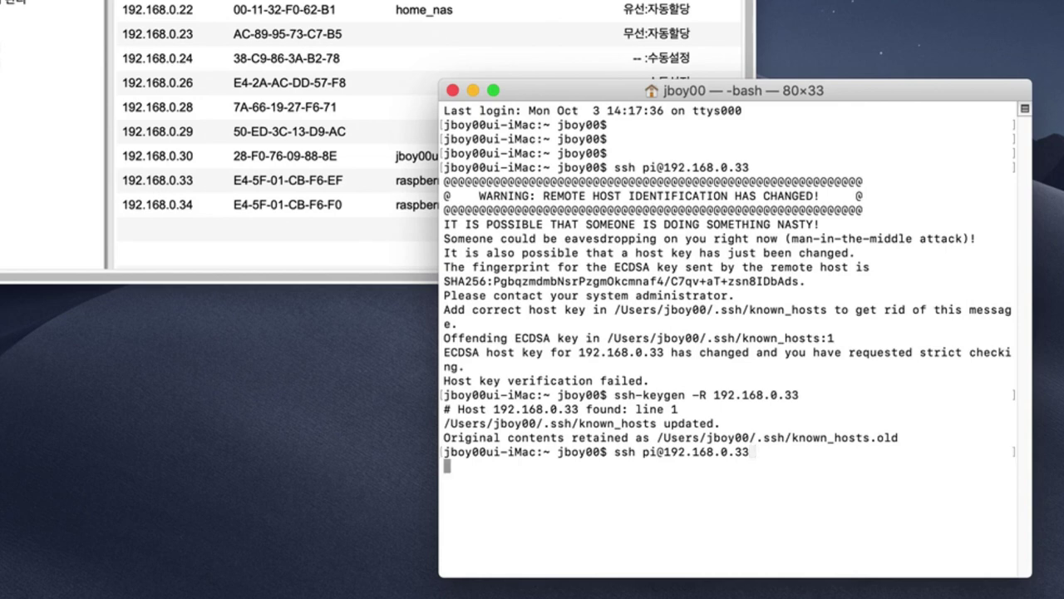
{"action": "key", "text": "Return"}
{"action": "type", "text": "yes"}
{"action": "key", "text": "Return"}
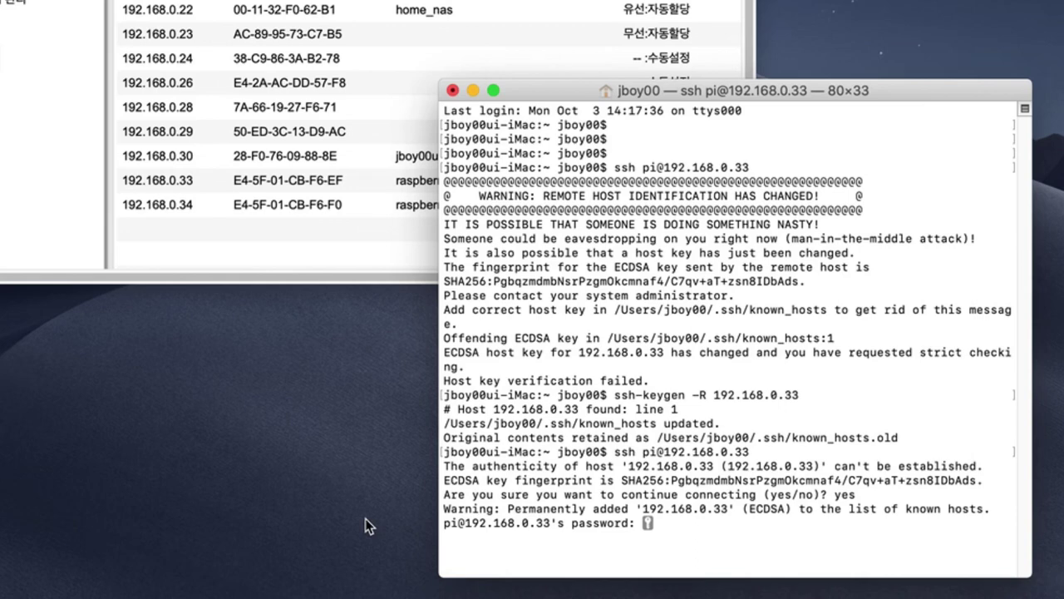
{"action": "key", "text": "Return"}
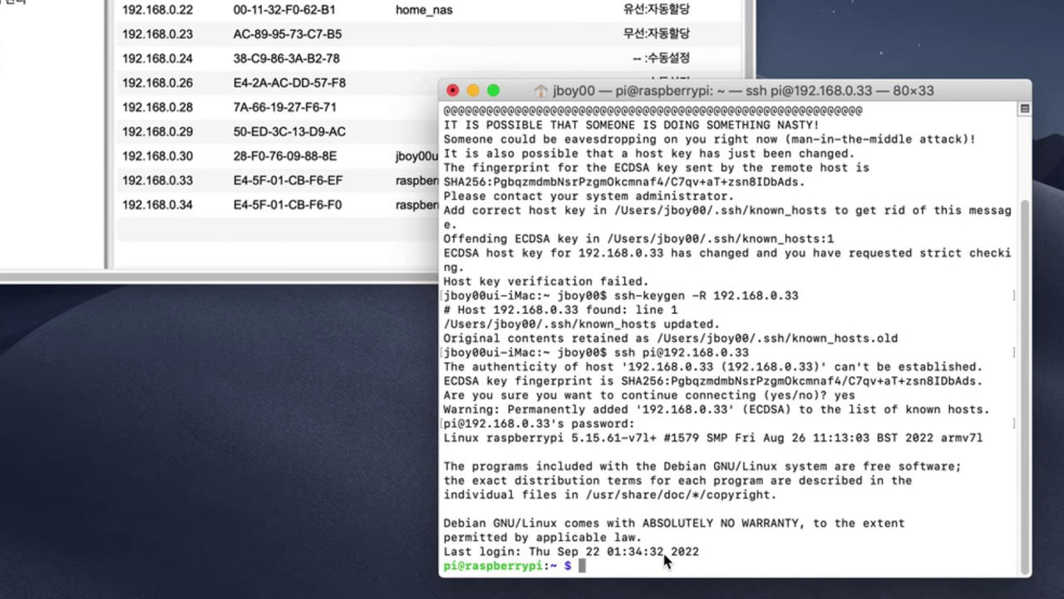
Exit the Pi session and close the Terminal window.
{"action": "type", "text": "exit"}
{"action": "key", "text": "Return"}
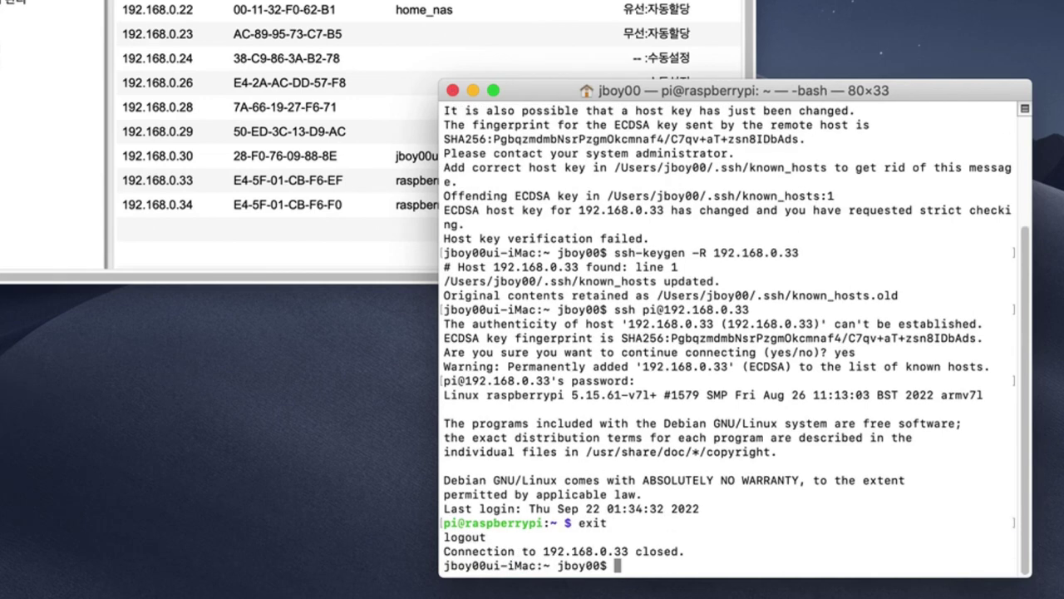
{"action": "left_click", "coordinate": [454, 91]}
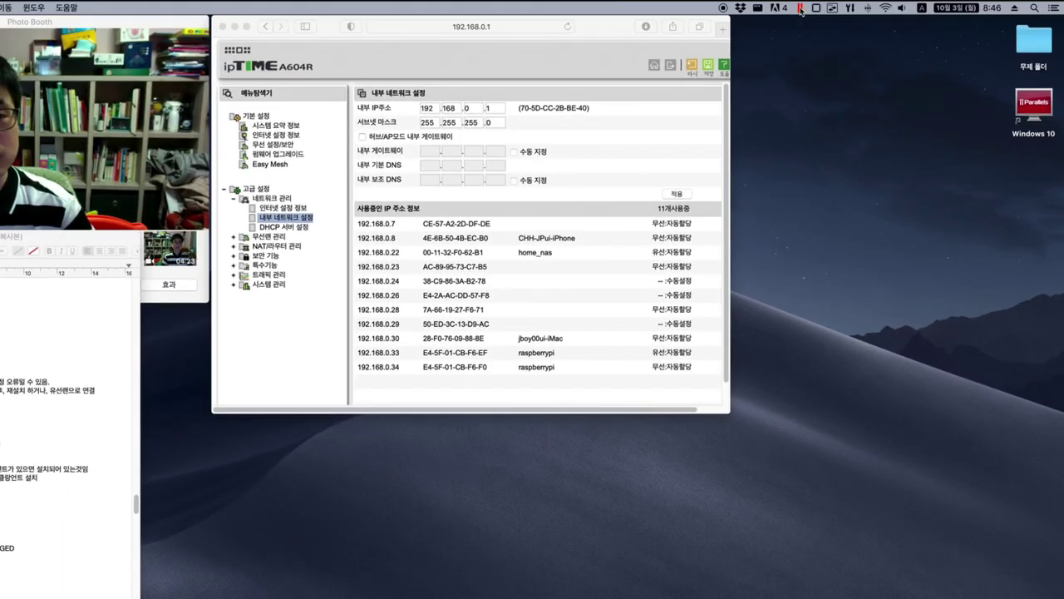
Launch Windows 10 Settings from the Start menu through the Parallels menu-bar icon.
{"action": "left_click", "coordinate": [800, 8]}
{"action": "mouse_move", "coordinate": [839, 42]}
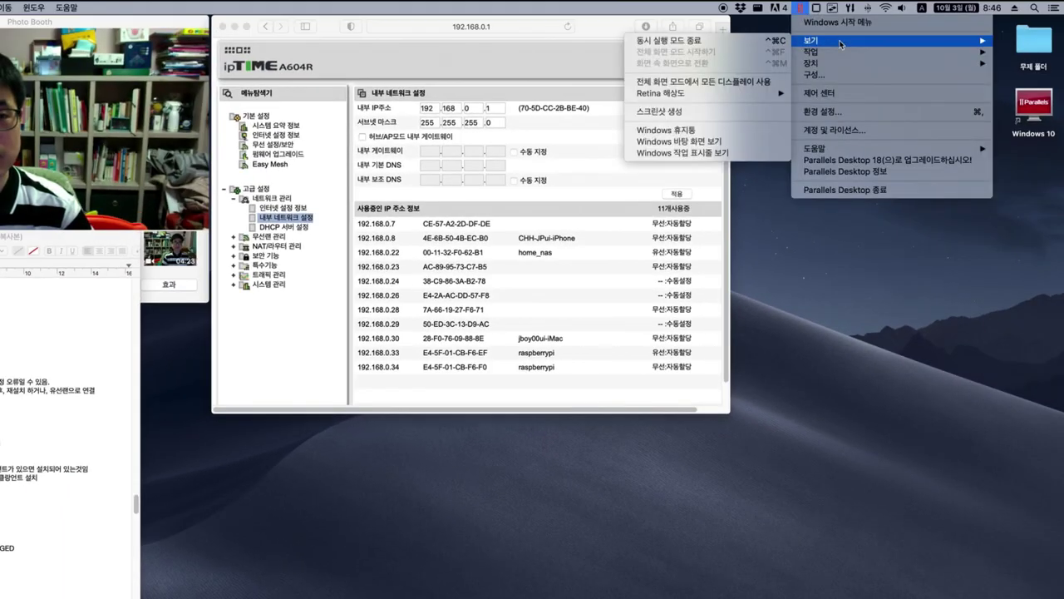
{"action": "left_click", "coordinate": [844, 22]}
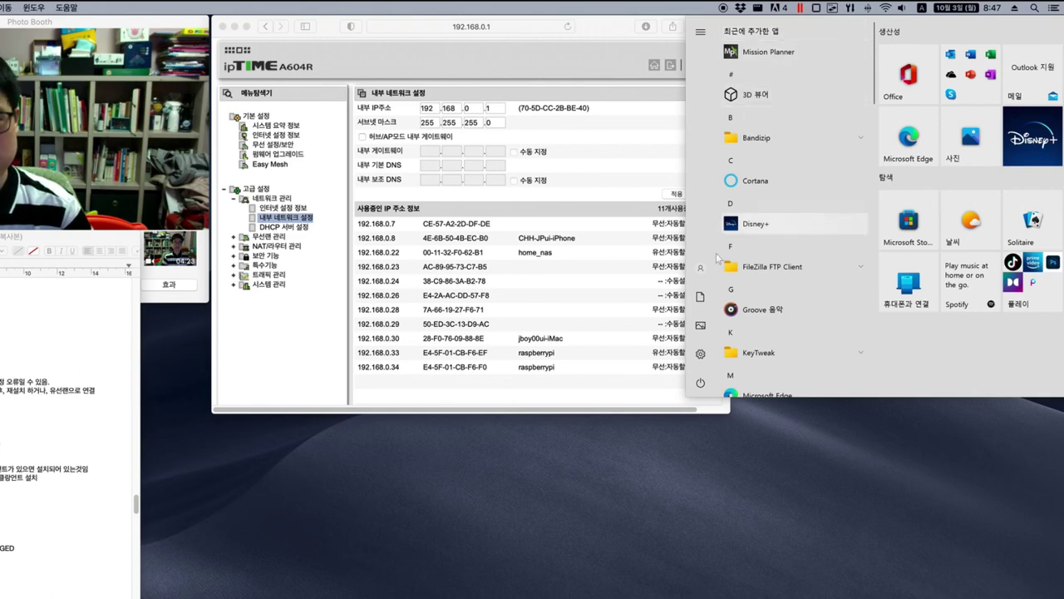
{"action": "left_click", "coordinate": [701, 354]}
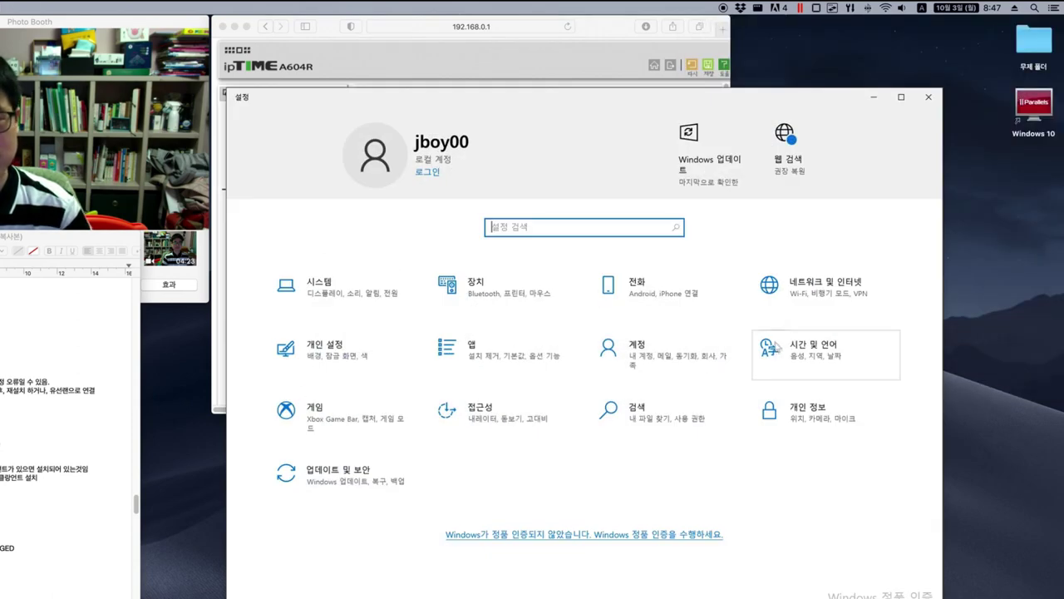
Search Optional features for ssh, confirming the OpenSSH client is installed, and cancel without installing.
{"action": "left_click", "coordinate": [499, 360]}
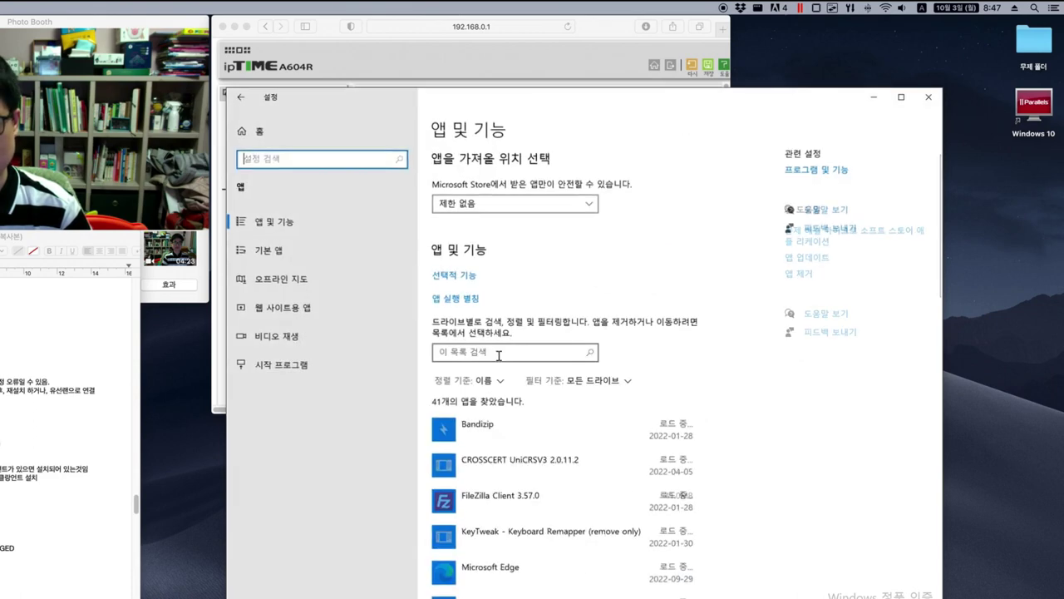
{"action": "left_click", "coordinate": [462, 279]}
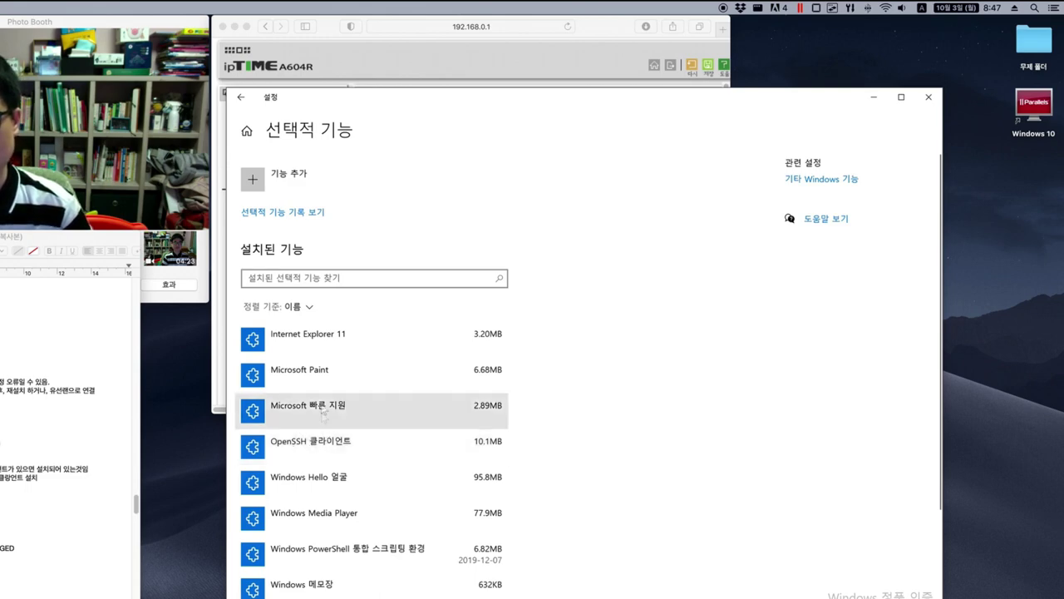
{"action": "left_click", "coordinate": [276, 176]}
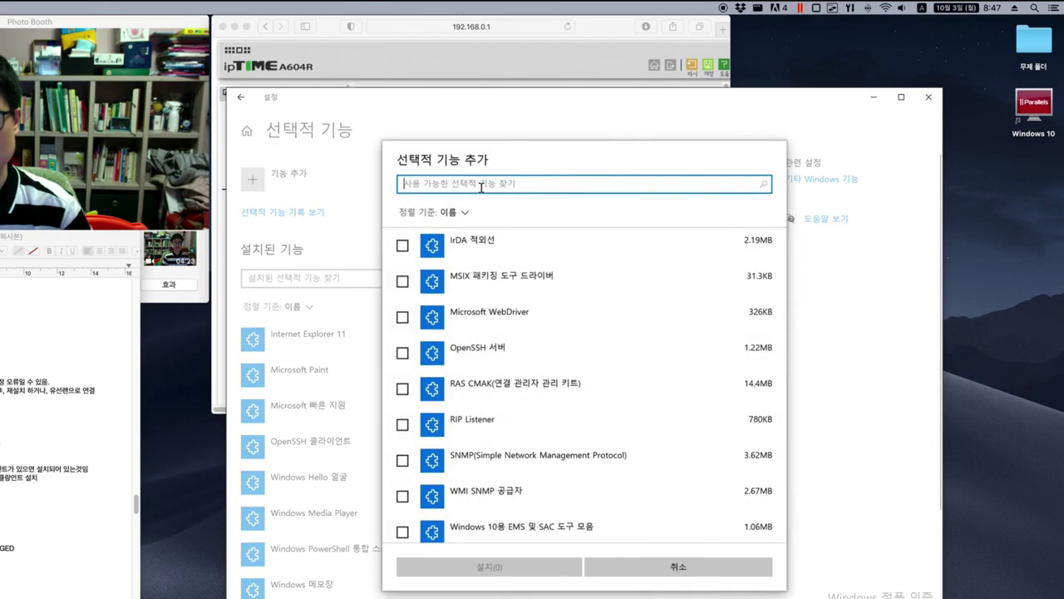
{"action": "type", "text": "ssh"}
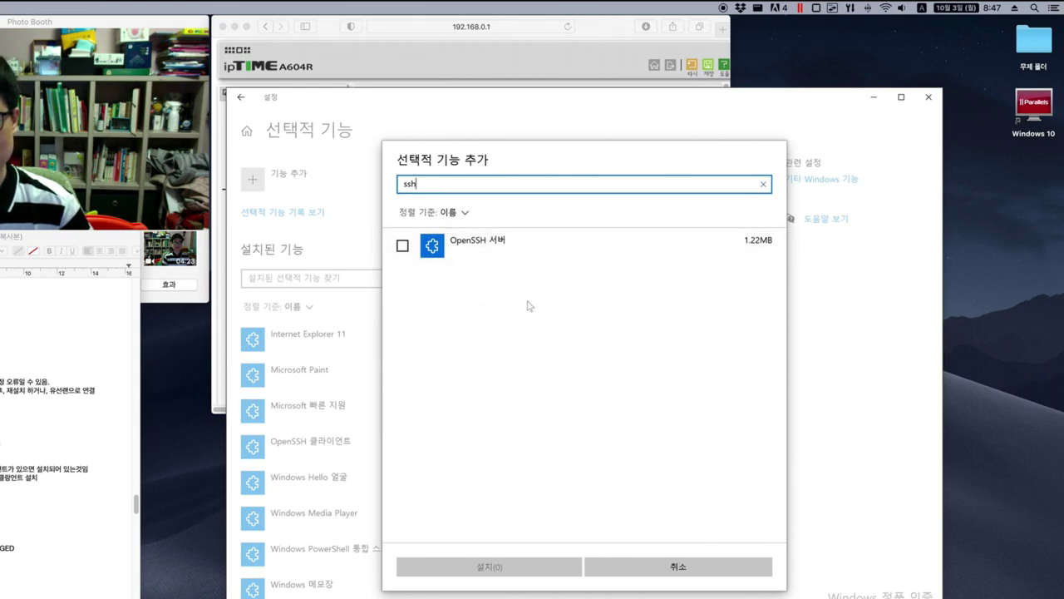
{"action": "left_click", "coordinate": [406, 266]}
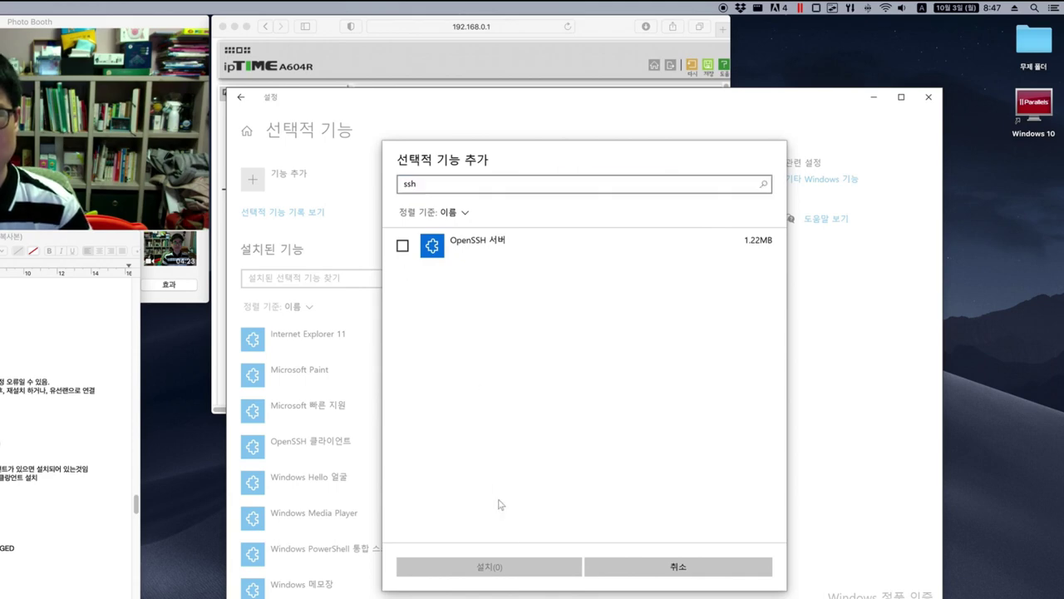
{"action": "left_click", "coordinate": [510, 563]}
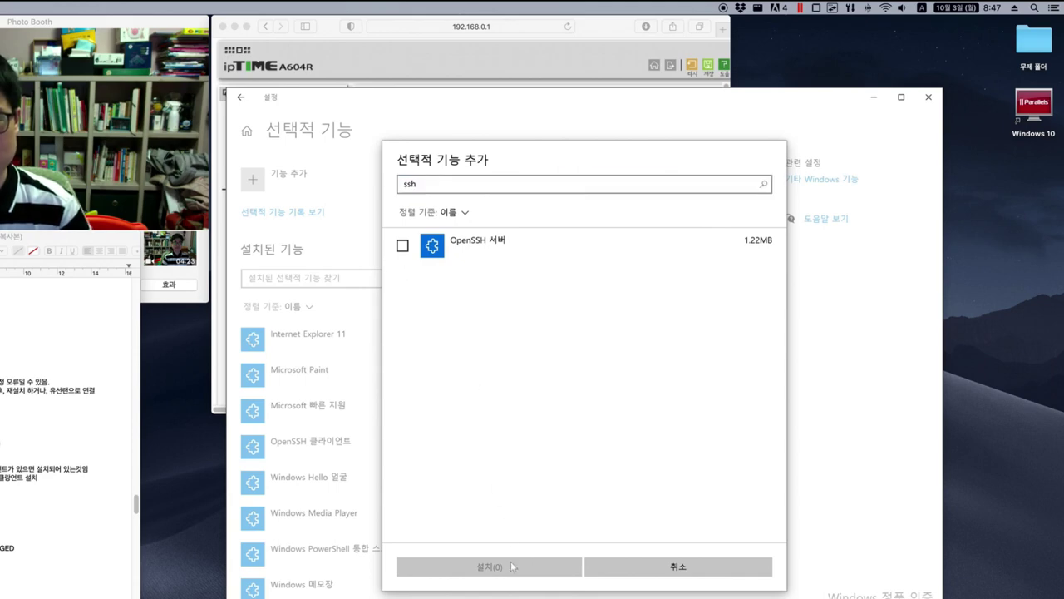
{"action": "left_click", "coordinate": [651, 566]}
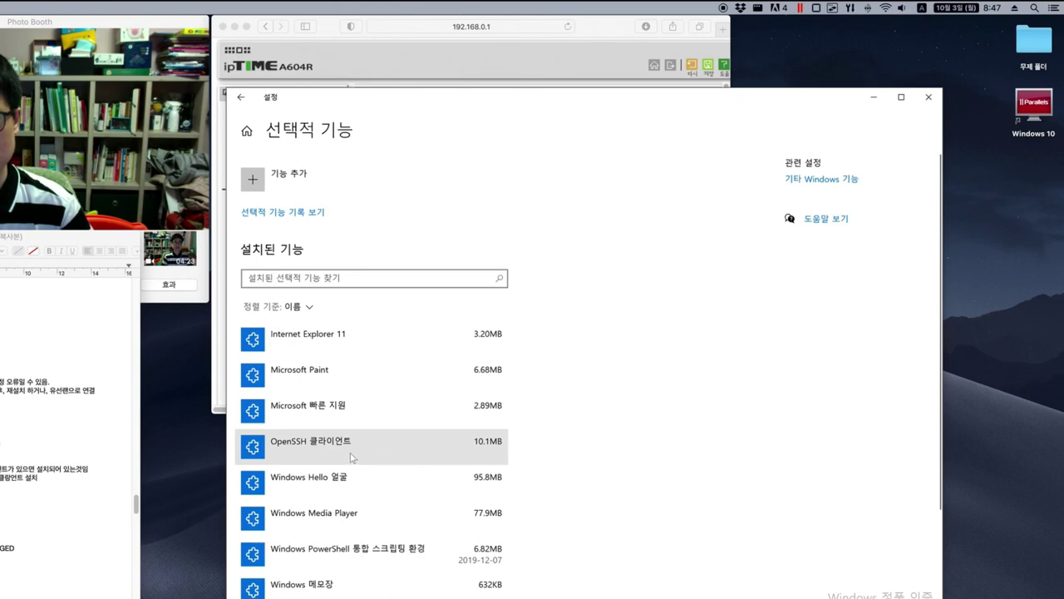
Return to the Settings home and close the Settings window.
{"action": "left_click", "coordinate": [241, 99]}
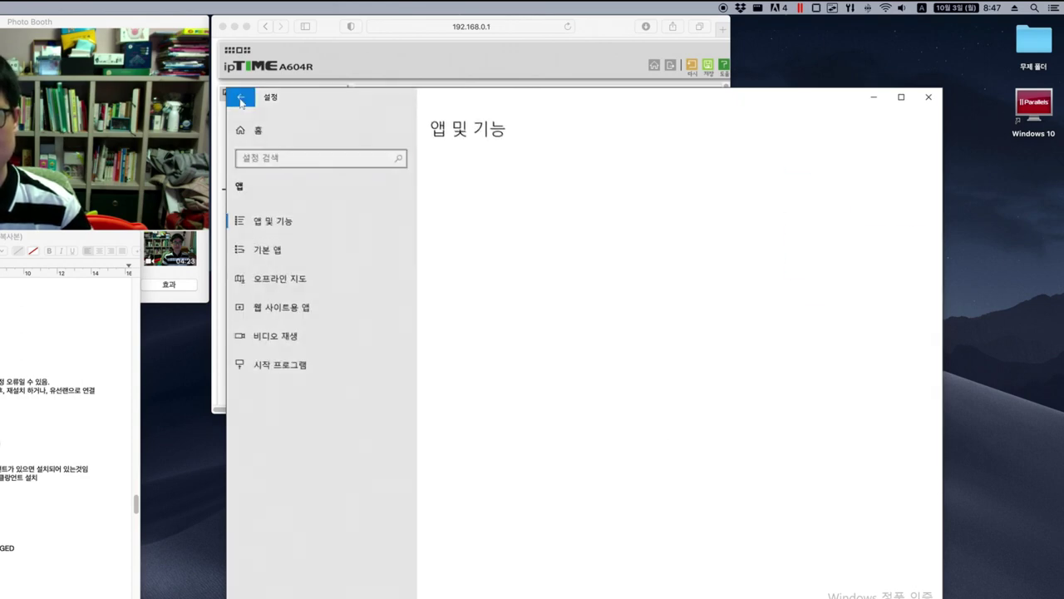
{"action": "left_click", "coordinate": [240, 99]}
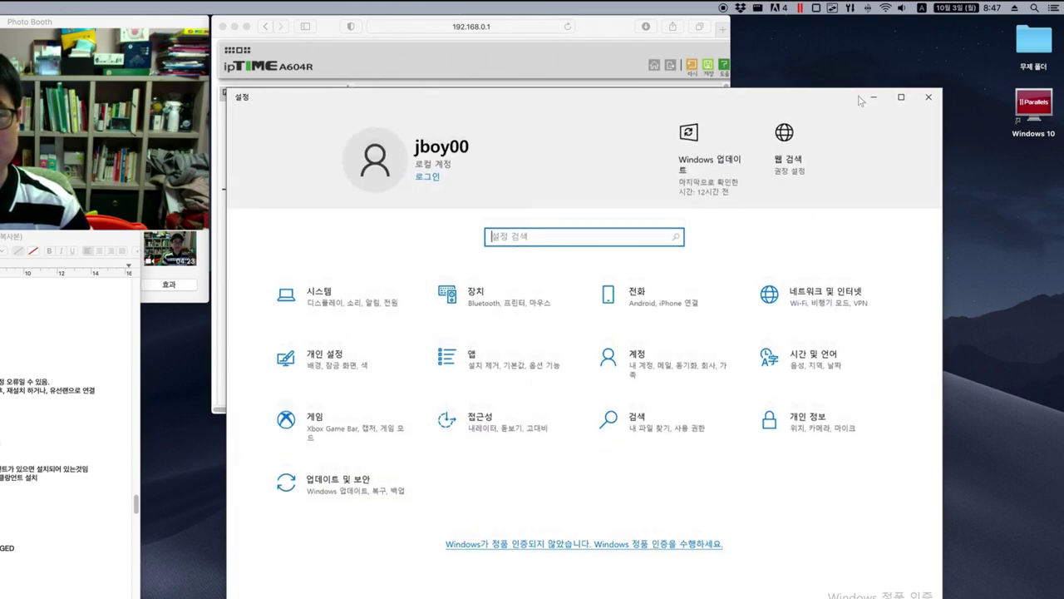
{"action": "left_click", "coordinate": [929, 98]}
{"action": "left_click", "coordinate": [801, 9]}
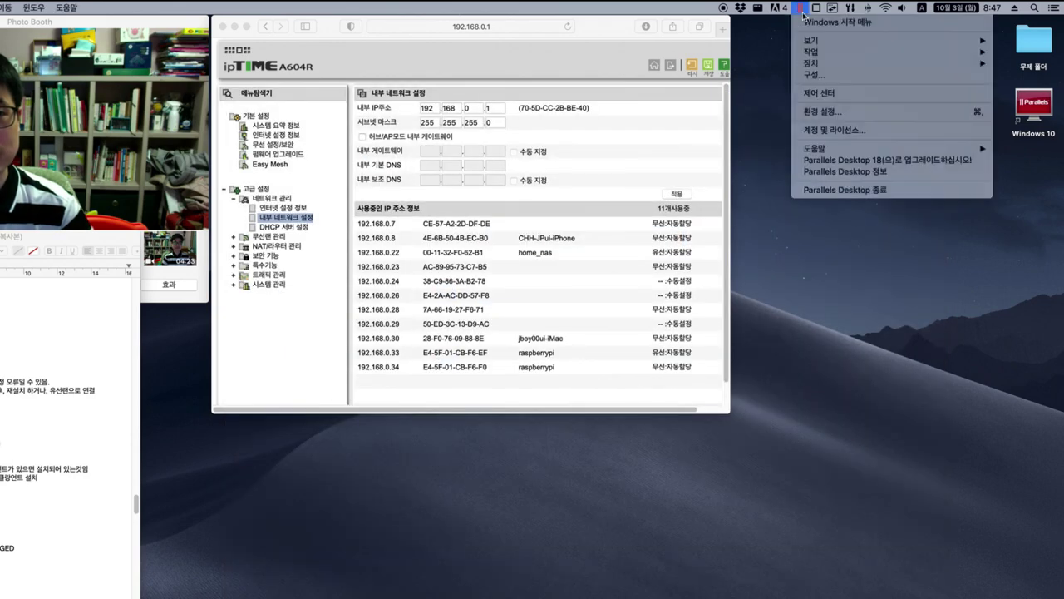
{"action": "left_click", "coordinate": [819, 25]}
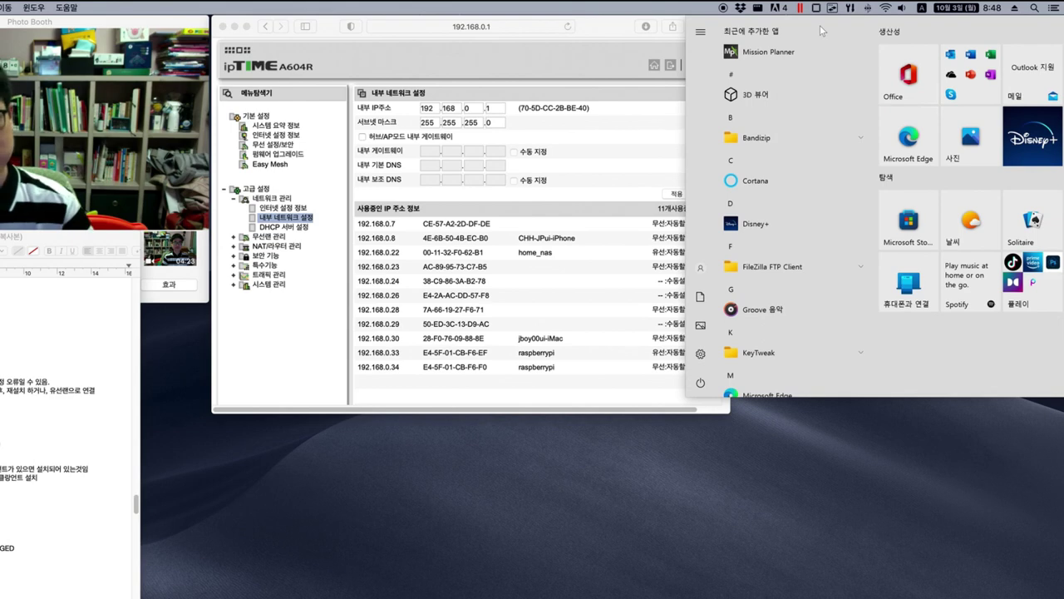
{"action": "type", "text": "cmd"}
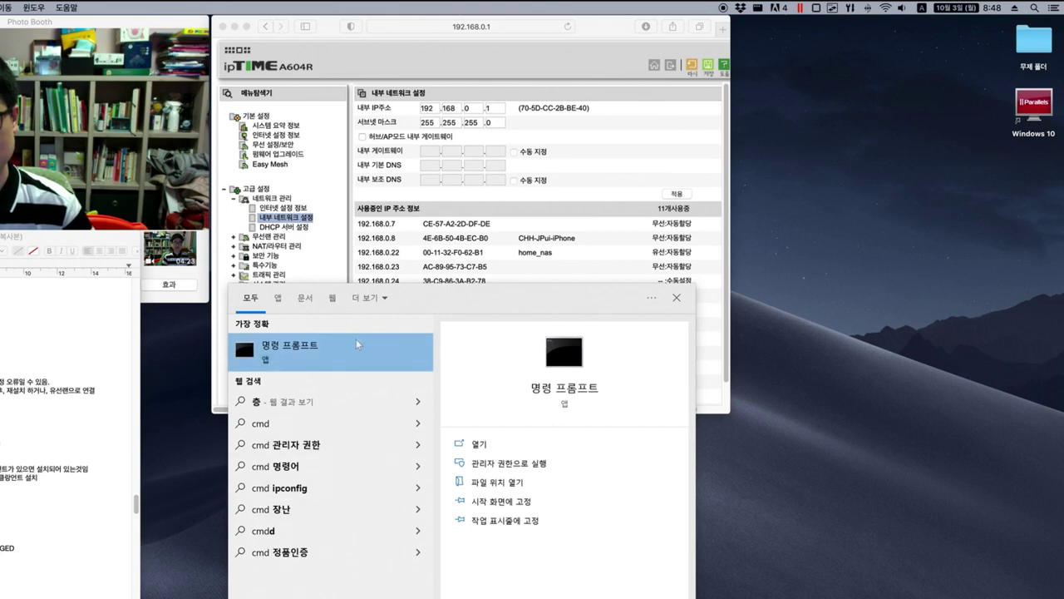
{"action": "left_click", "coordinate": [350, 352]}
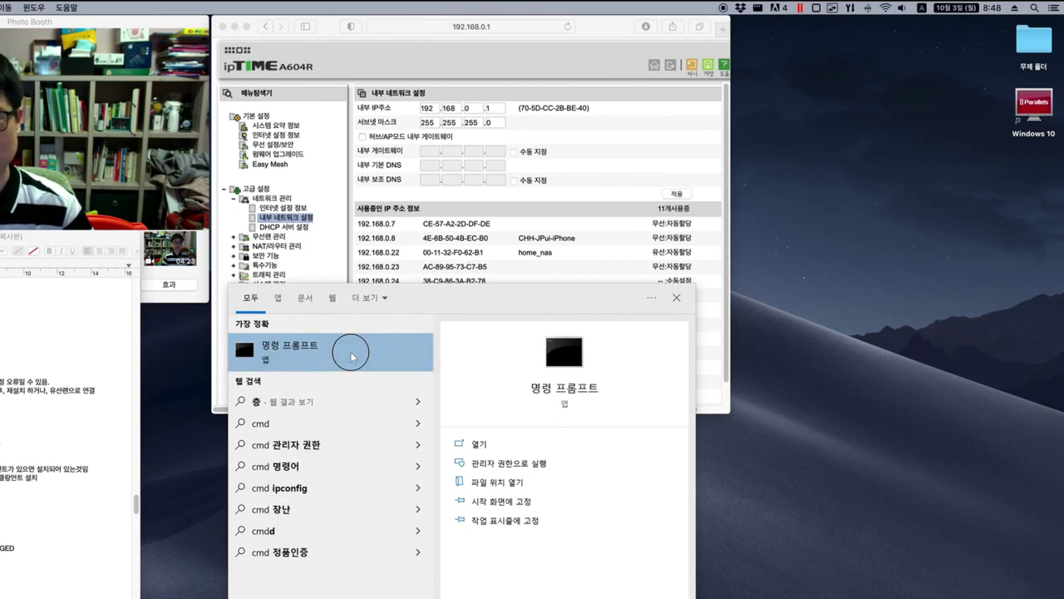
{"action": "left_click_drag", "start_coordinate": [275, 141], "coordinate": [591, 335]}
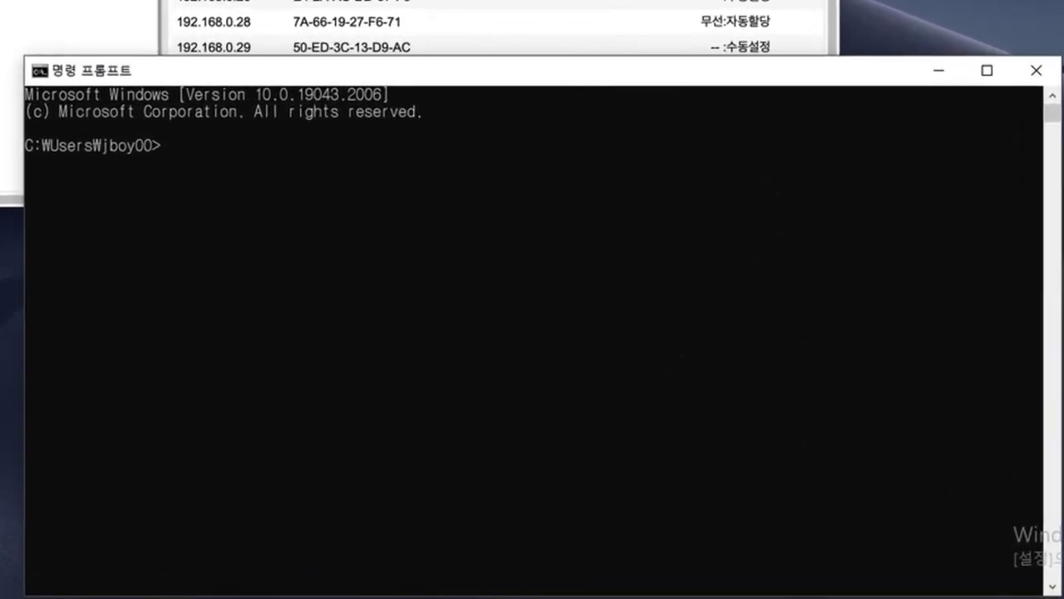
{"action": "type", "text": "ssh pi@192.168.0."}
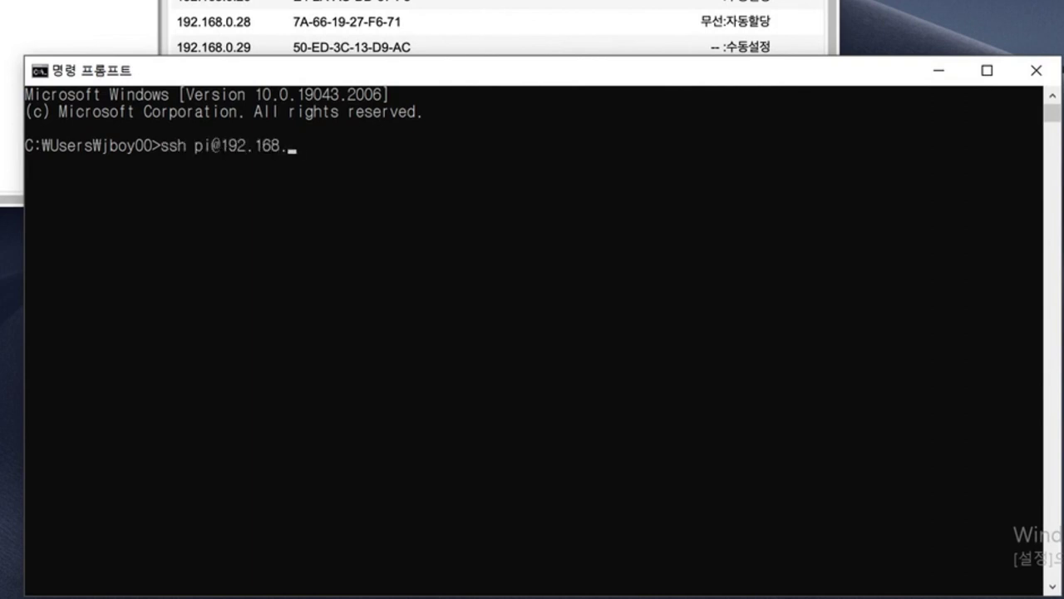
{"action": "type", "text": "33"}
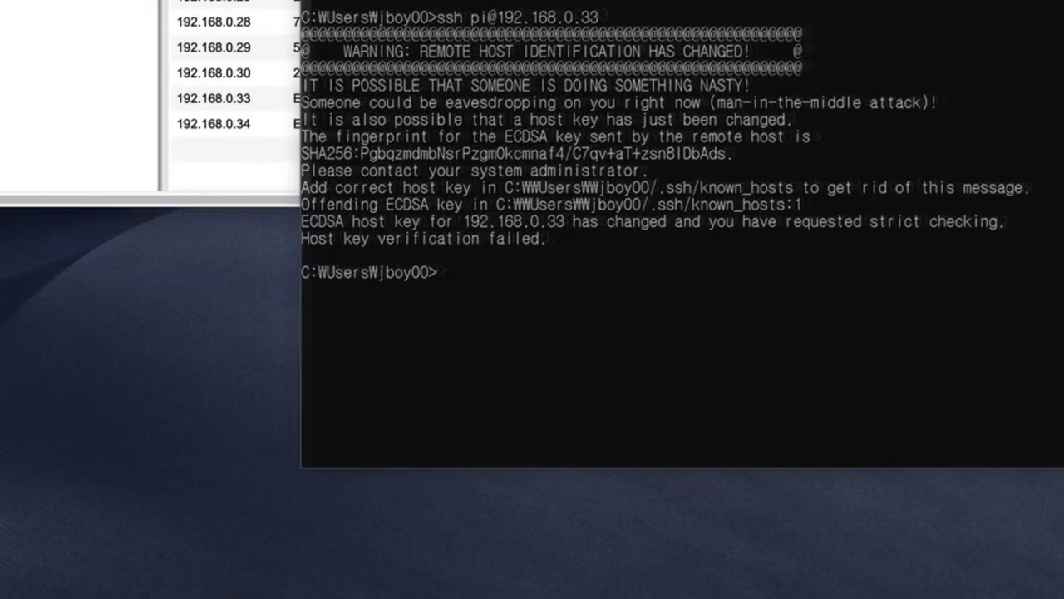
Clear the outdated host key with ssh-keygen -R 192.168.0.33.
{"action": "type", "text": "ssh"}
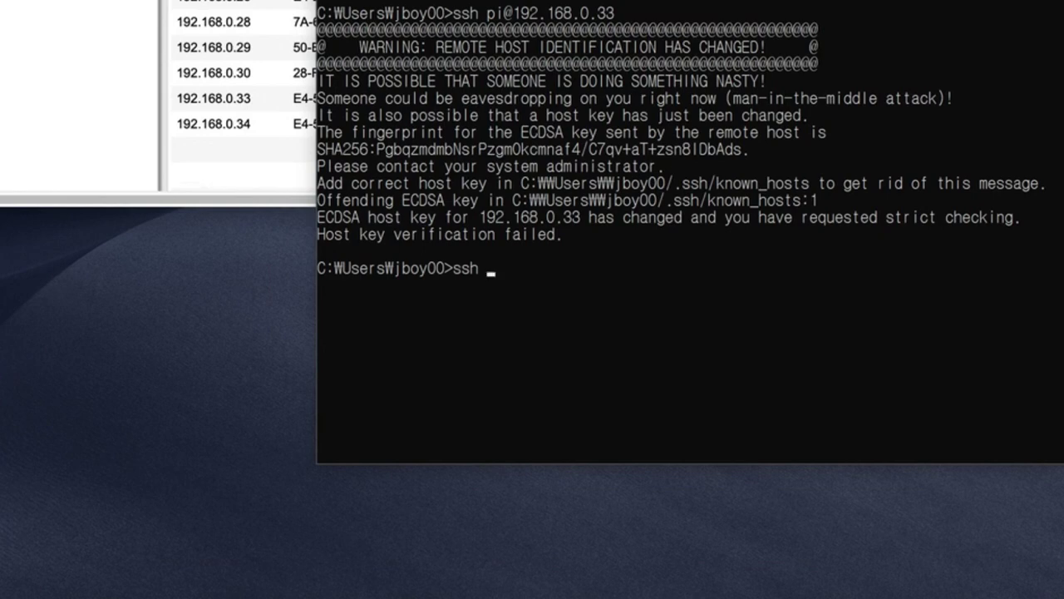
{"action": "key", "text": "BackSpace"}
{"action": "type", "text": "-keygen -"}
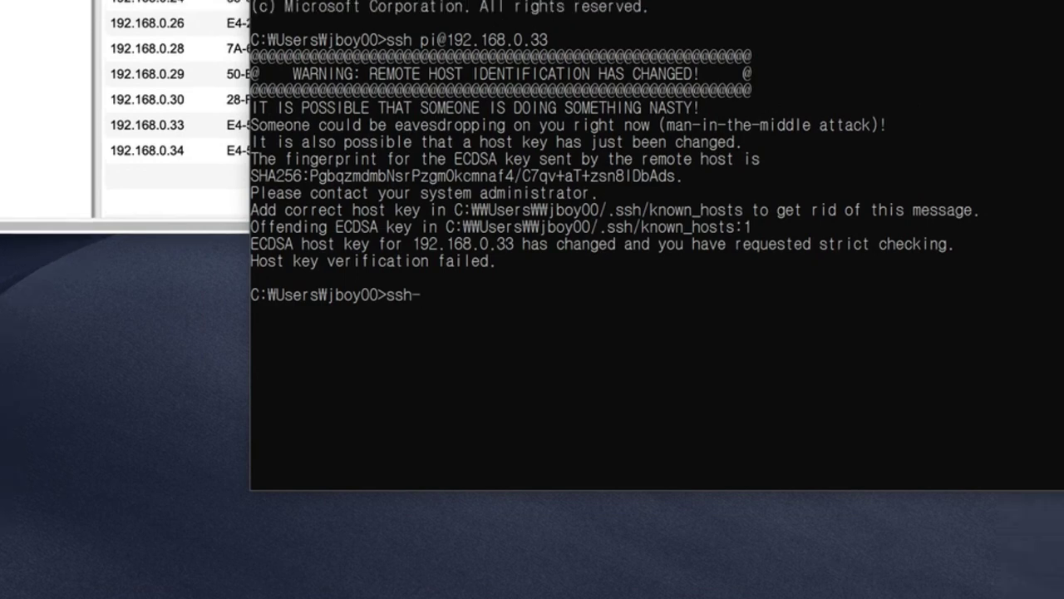
{"action": "type", "text": "R 192."}
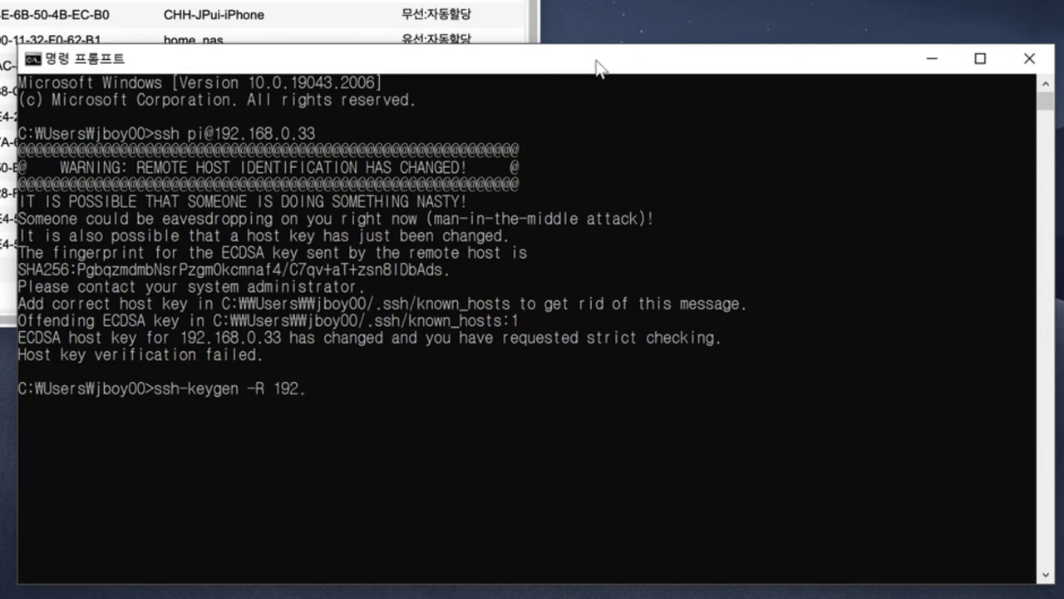
{"action": "type", "text": "168.0.33"}
{"action": "key", "text": "Return"}
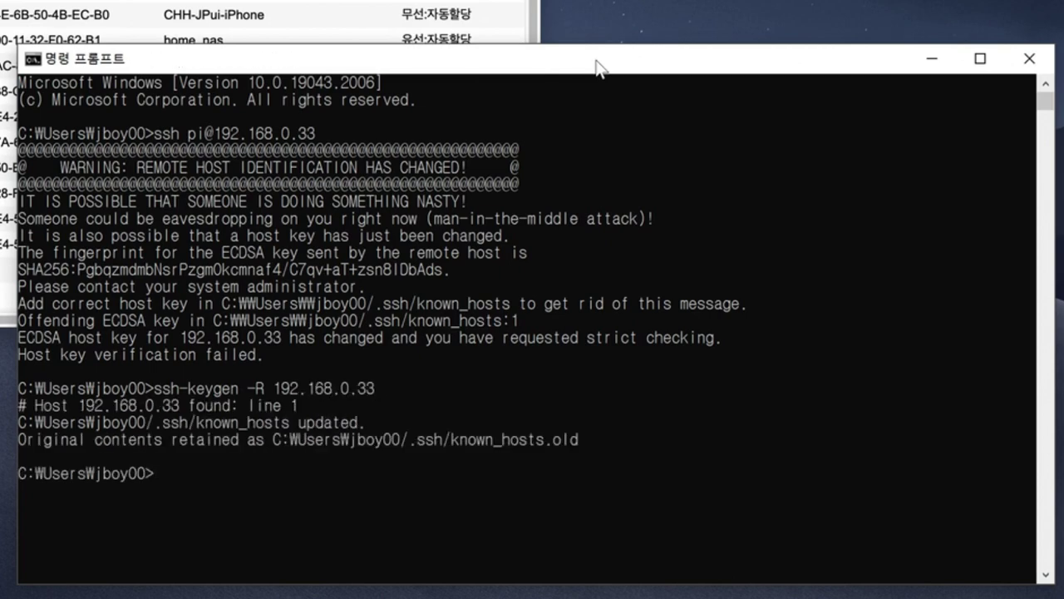
{"action": "key", "text": "Up"}
{"action": "key", "text": "Up"}
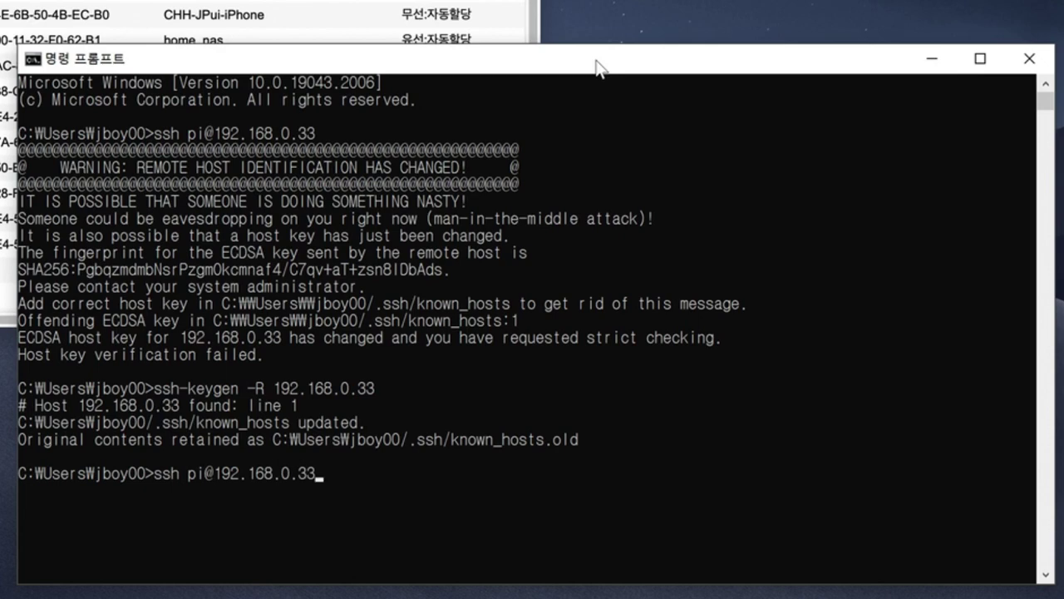
{"action": "key", "text": "Return"}
{"action": "type", "text": "yes"}
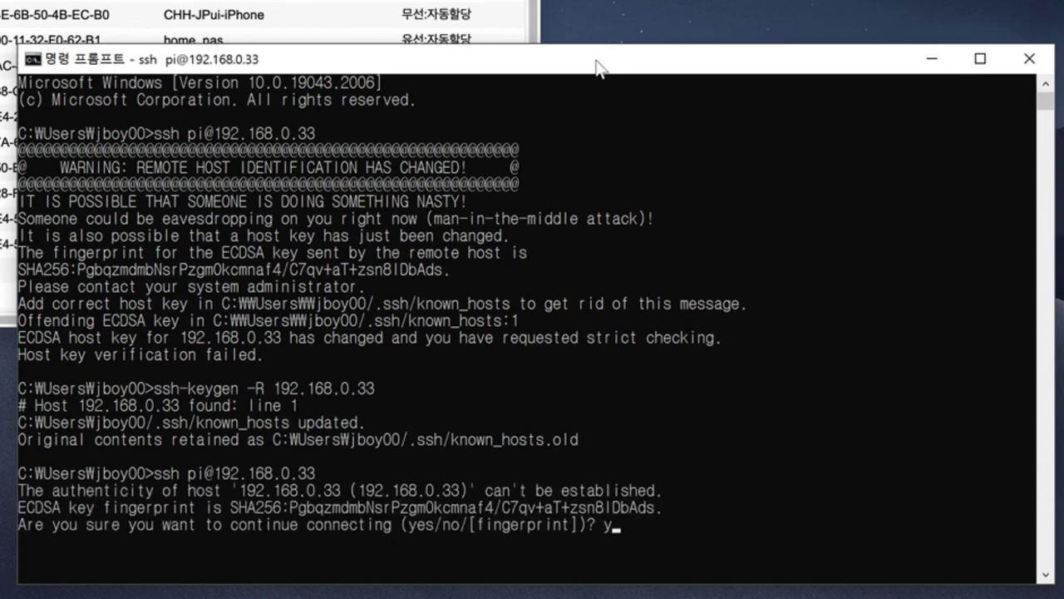
{"action": "key", "text": "Return"}
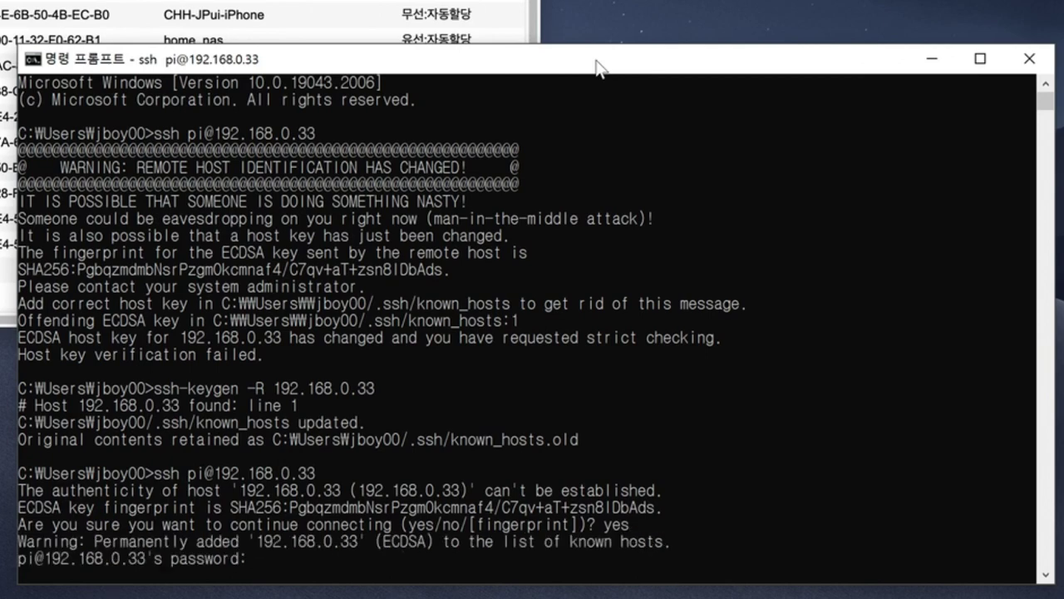
{"action": "key", "text": "Return"}
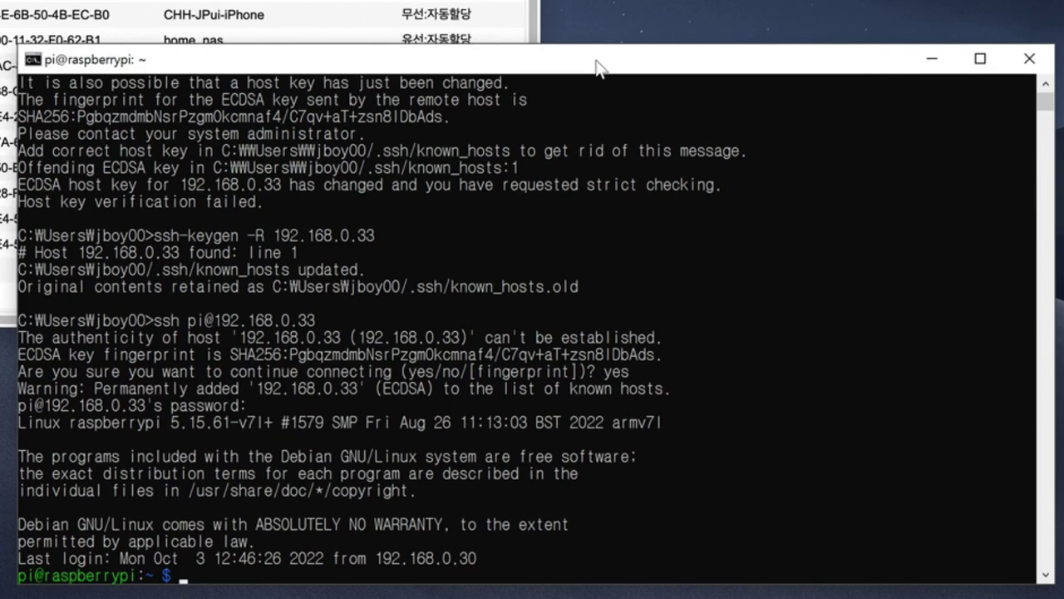
{"action": "key", "text": "Return"}
{"action": "key", "text": "Return"}
{"action": "key", "text": "Return"}
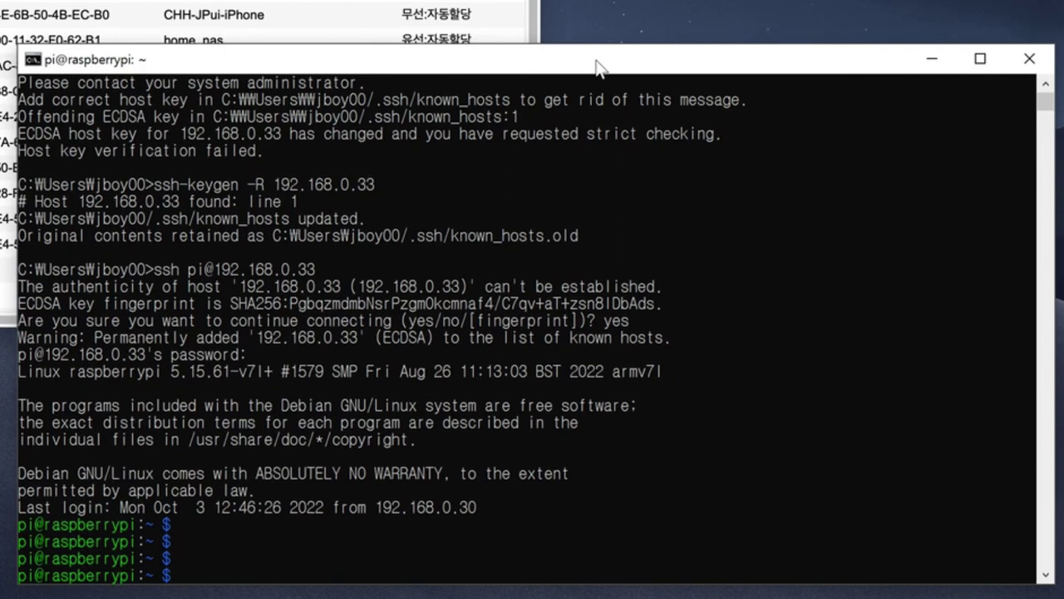
Leave selection mode in the console and start typing the sudo raspi-config command.
{"action": "left_click", "coordinate": [420, 507]}
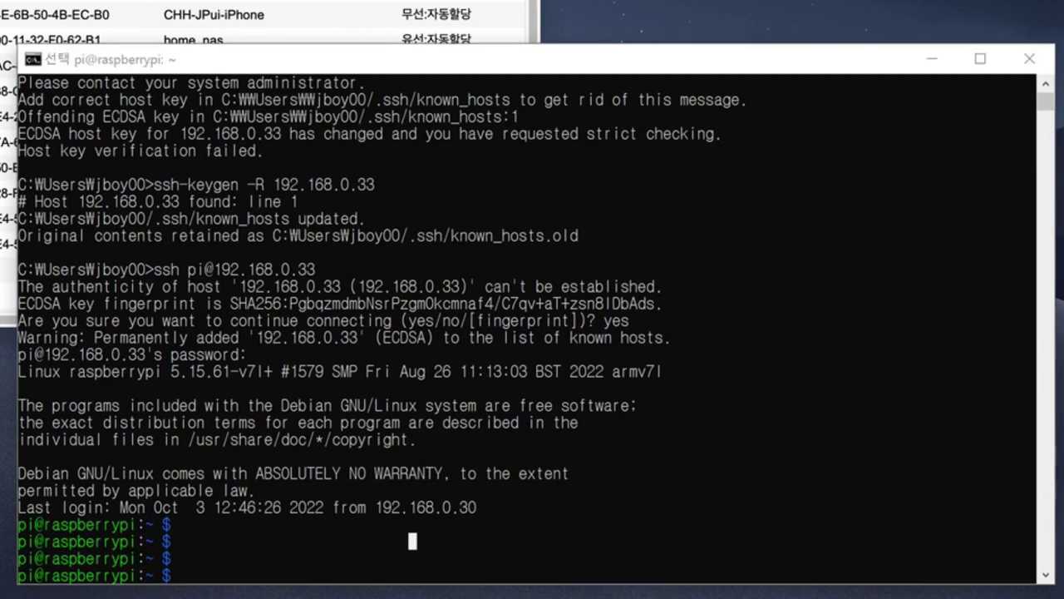
{"action": "left_click", "coordinate": [302, 574]}
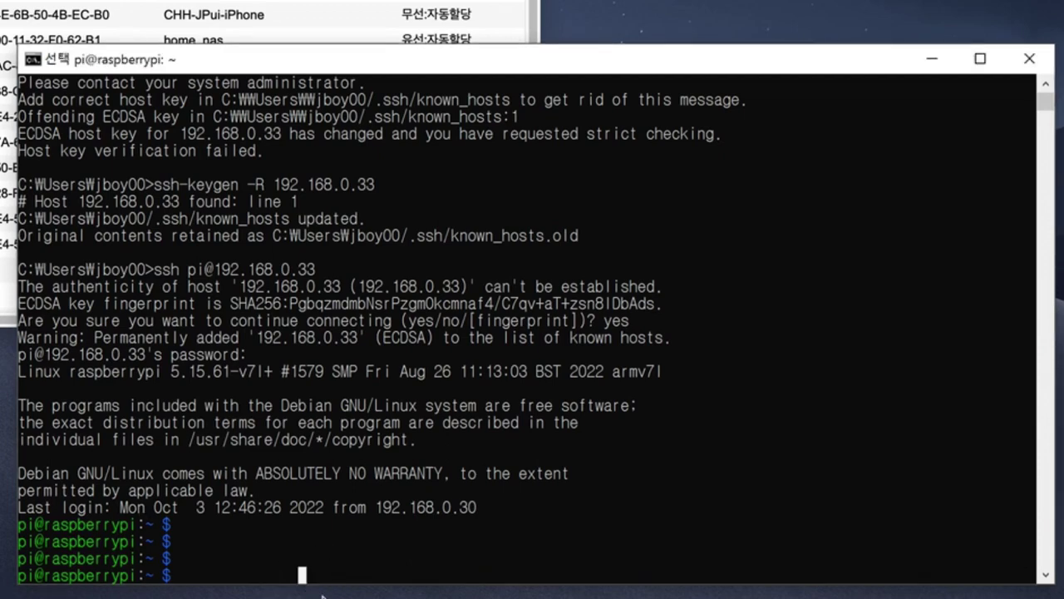
{"action": "key", "text": "Escape"}
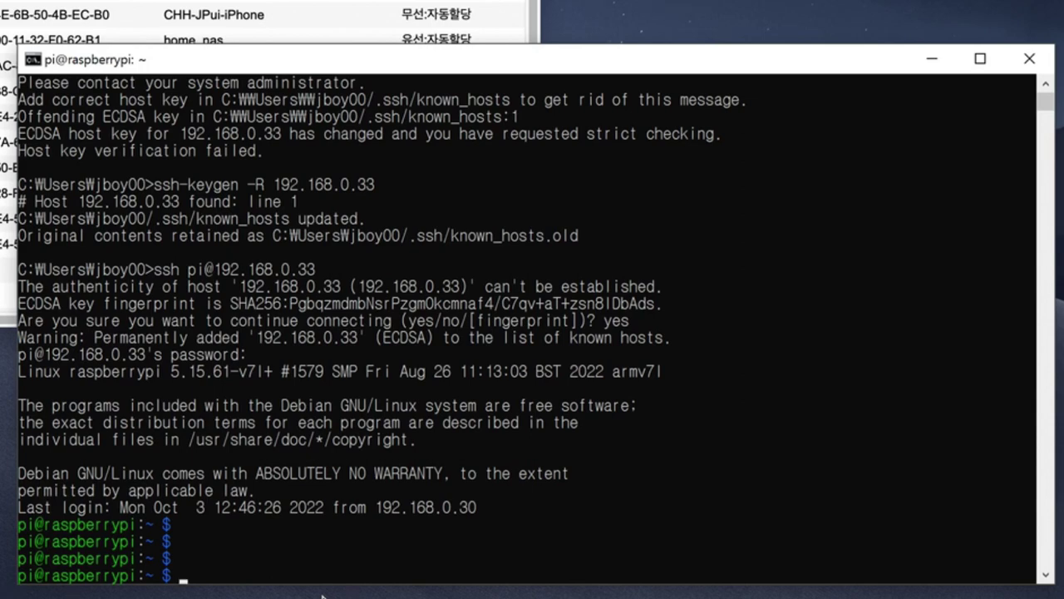
{"action": "type", "text": "sudo "}
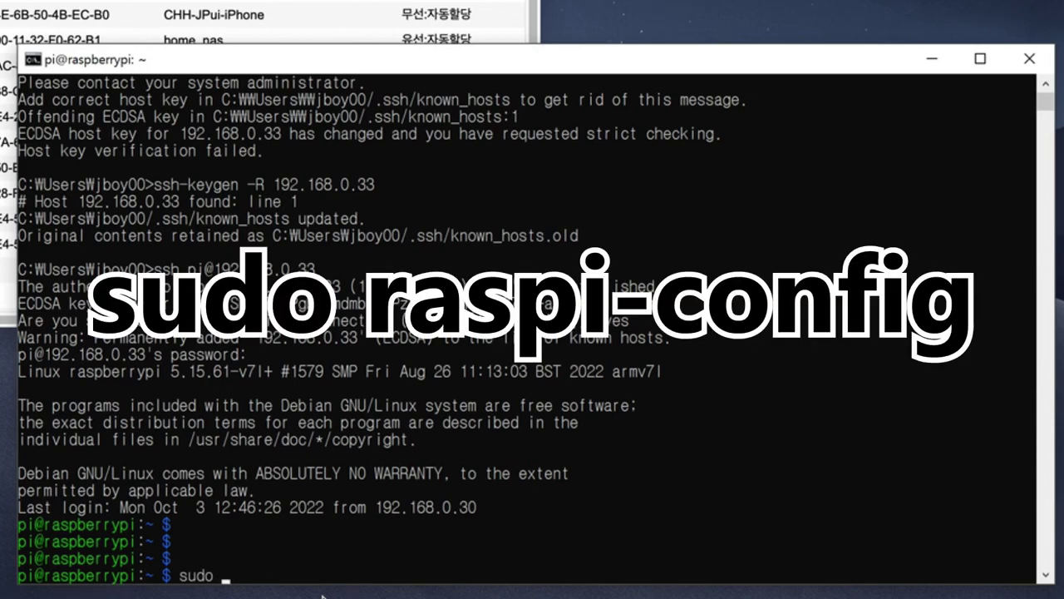
{"action": "type", "text": "raspo"}
Correct the typo and run sudo raspi-config on the Pi.
{"action": "key", "text": "BackSpace"}
{"action": "key", "text": "BackSpace"}
{"action": "type", "text": "i"}
{"action": "key", "text": "BackSpace"}
{"action": "type", "text": "pi-config"}
{"action": "key", "text": "Return"}
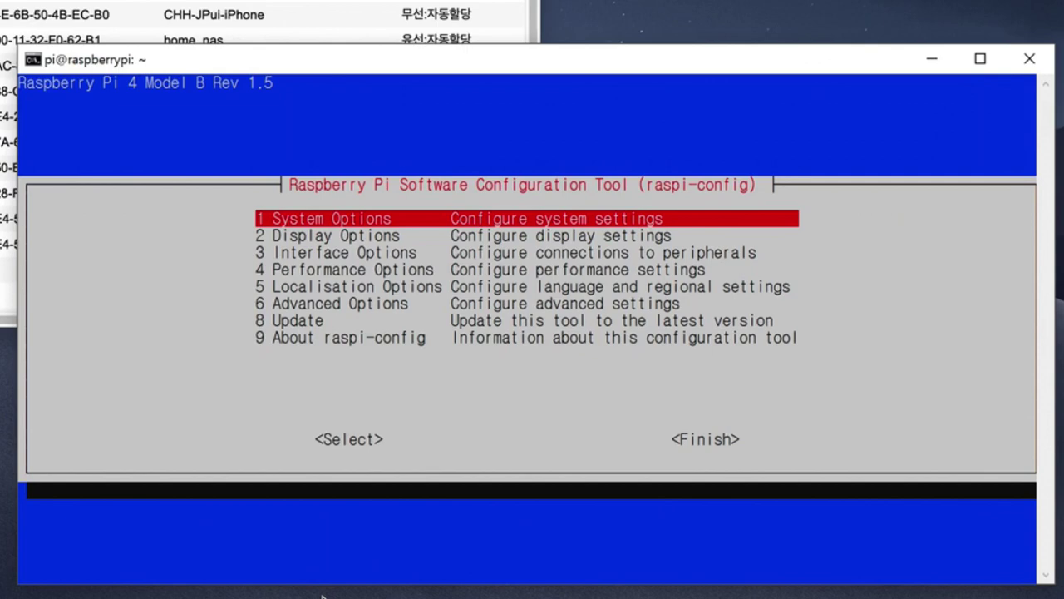
Open System Options > S1 Wireless LAN in raspi-config.
{"action": "key", "text": "Down"}
{"action": "key", "text": "Up"}
{"action": "key", "text": "Return"}
{"action": "key", "text": "Down"}
{"action": "key", "text": "Up"}
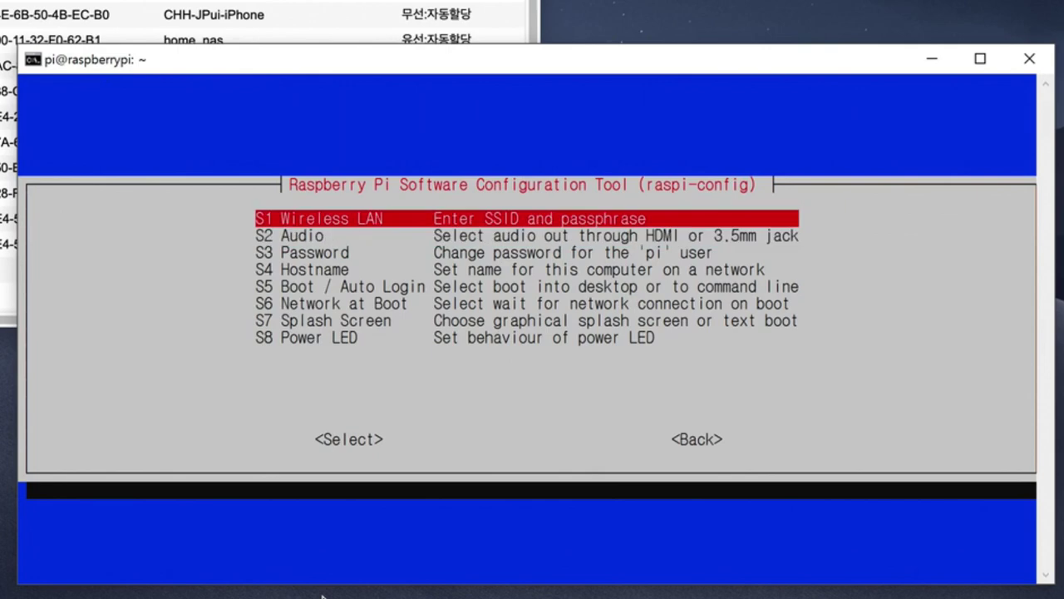
{"action": "key", "text": "Return"}
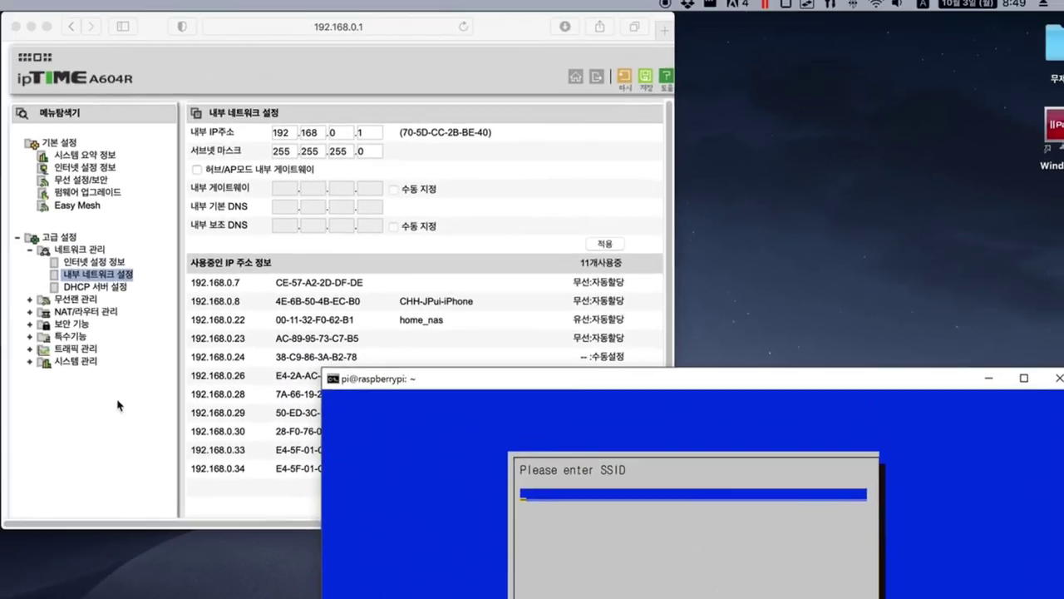
{"action": "left_click", "coordinate": [89, 403]}
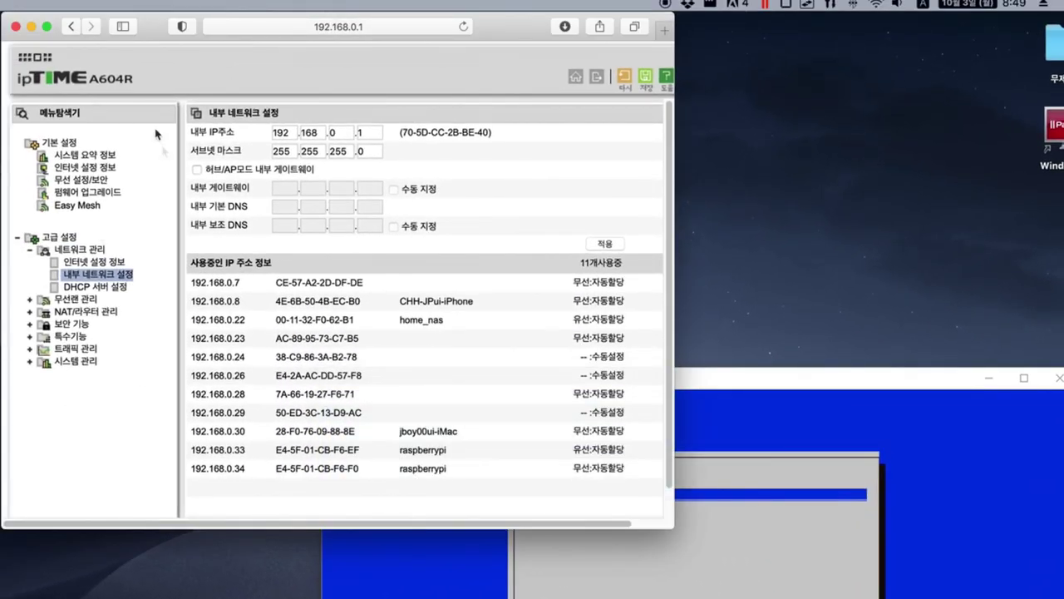
Look up the router's 2.4 GHz network name and enter OurSweetHome as the SSID.
{"action": "left_click", "coordinate": [91, 181]}
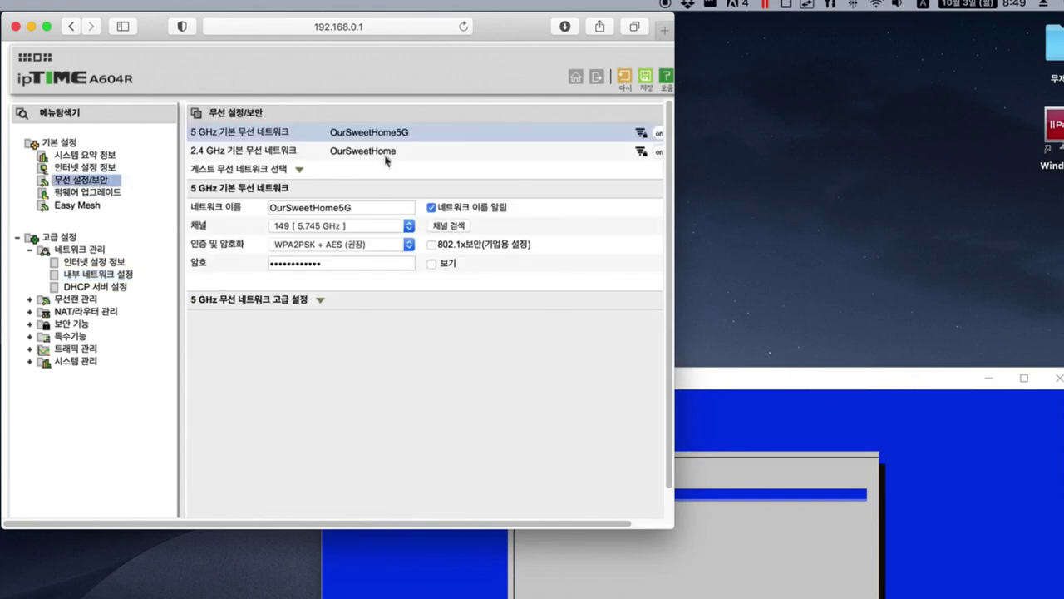
{"action": "left_click", "coordinate": [216, 157]}
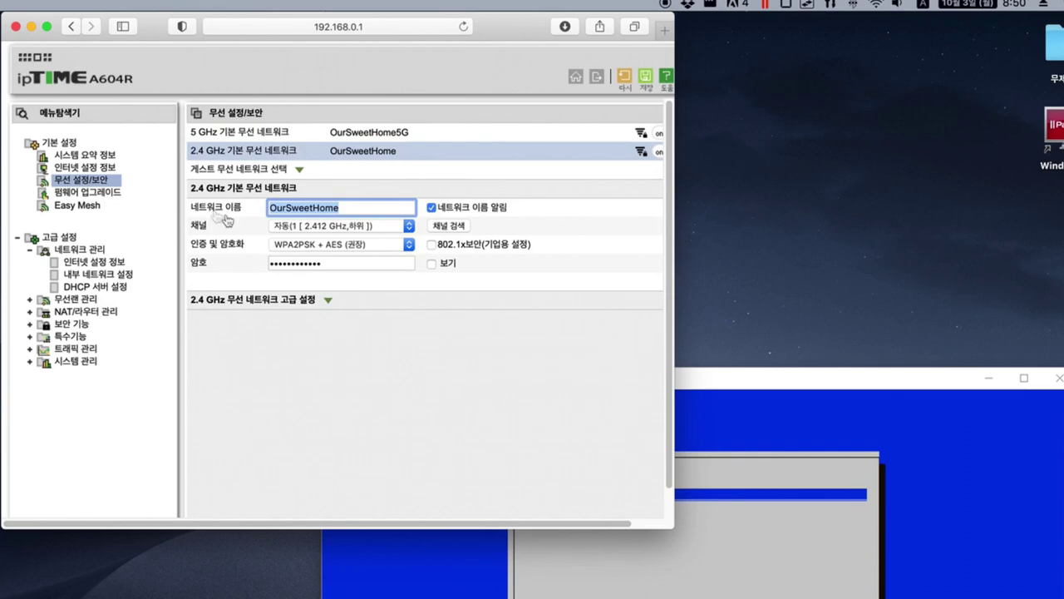
{"action": "left_click", "coordinate": [673, 581]}
{"action": "type", "text": "OurSweetHome"}
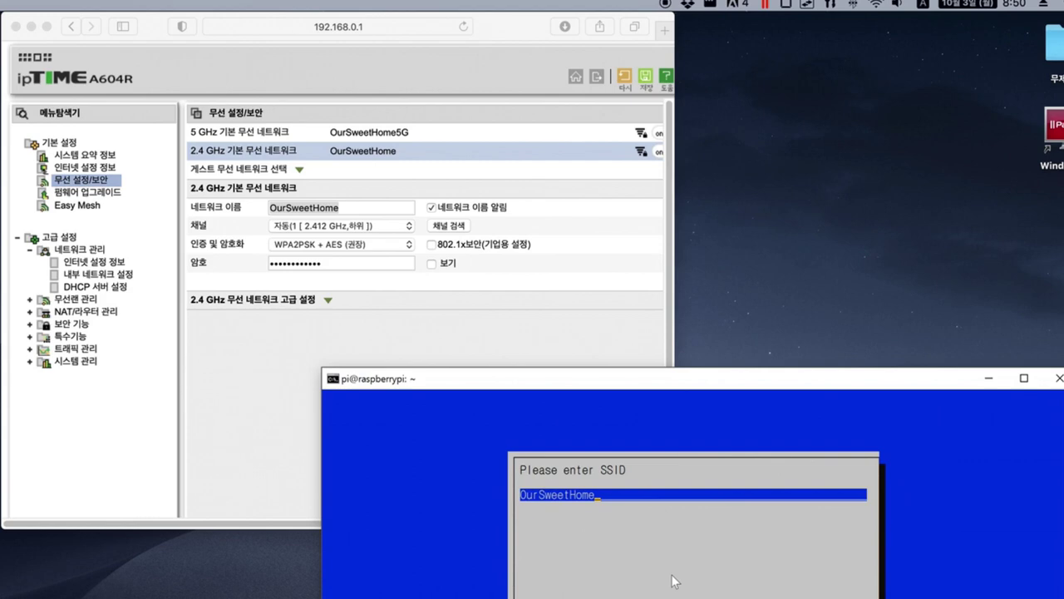
{"action": "key", "text": "Return"}
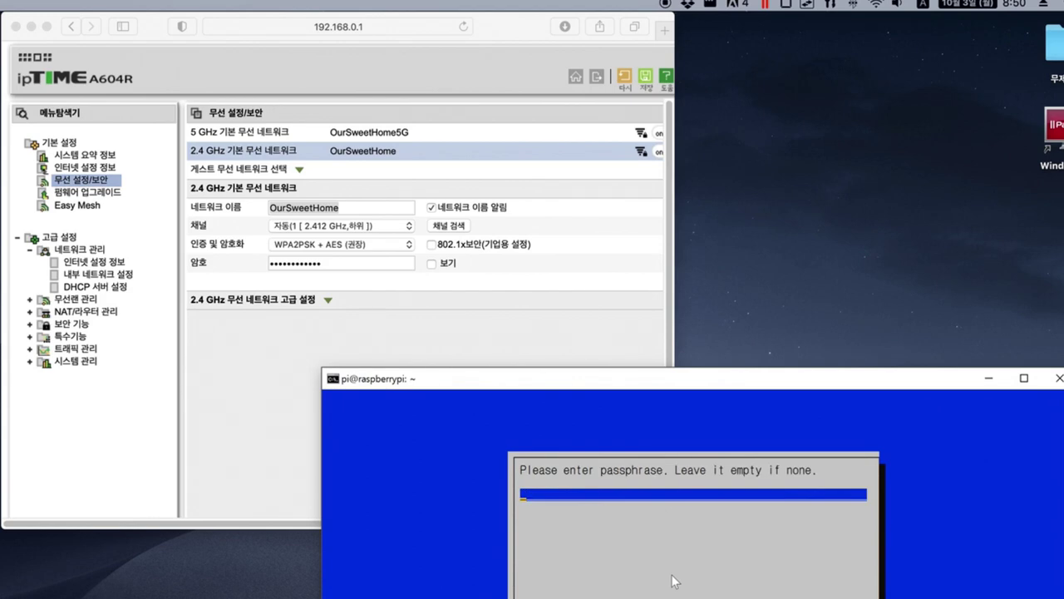
Enter the router's stored Wi-Fi password as the raspi-config passphrase.
{"action": "left_click", "coordinate": [274, 354]}
{"action": "double_click", "coordinate": [350, 263]}
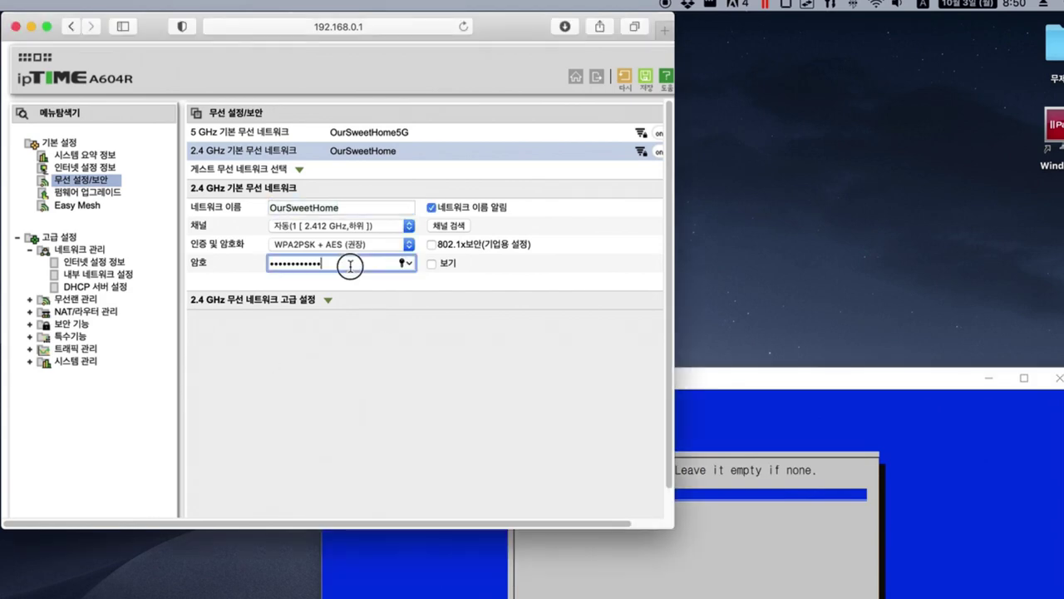
{"action": "left_click", "coordinate": [333, 263]}
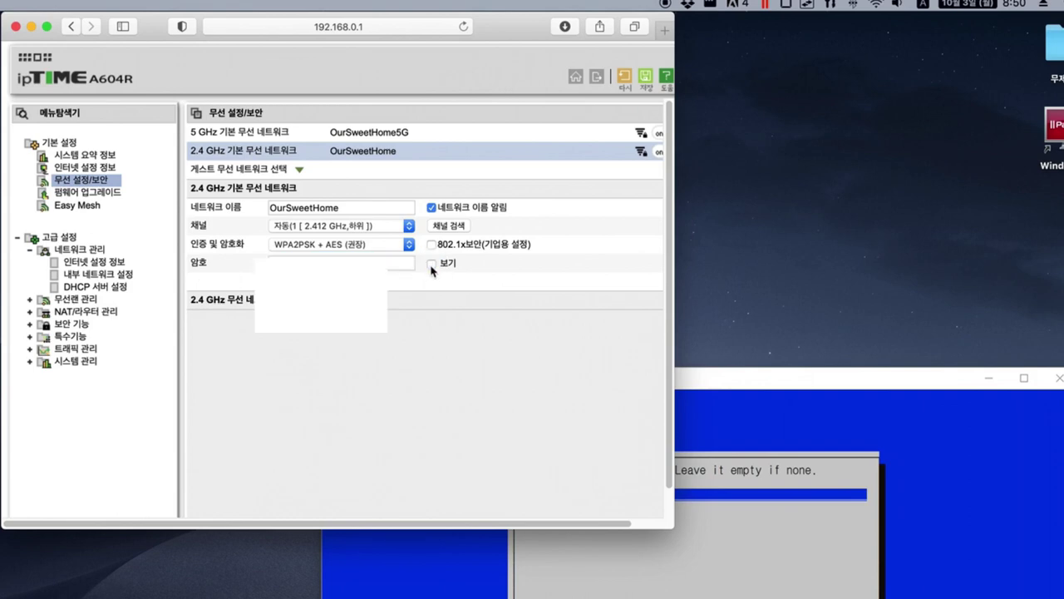
{"action": "left_click", "coordinate": [593, 588]}
{"action": "type", "text": "********"}
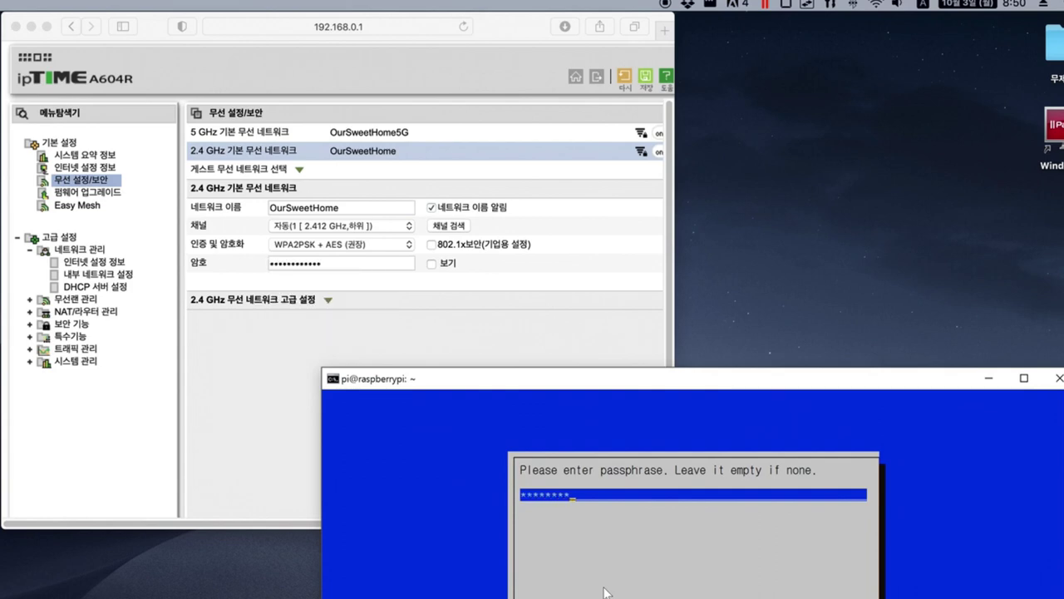
{"action": "type", "text": "****"}
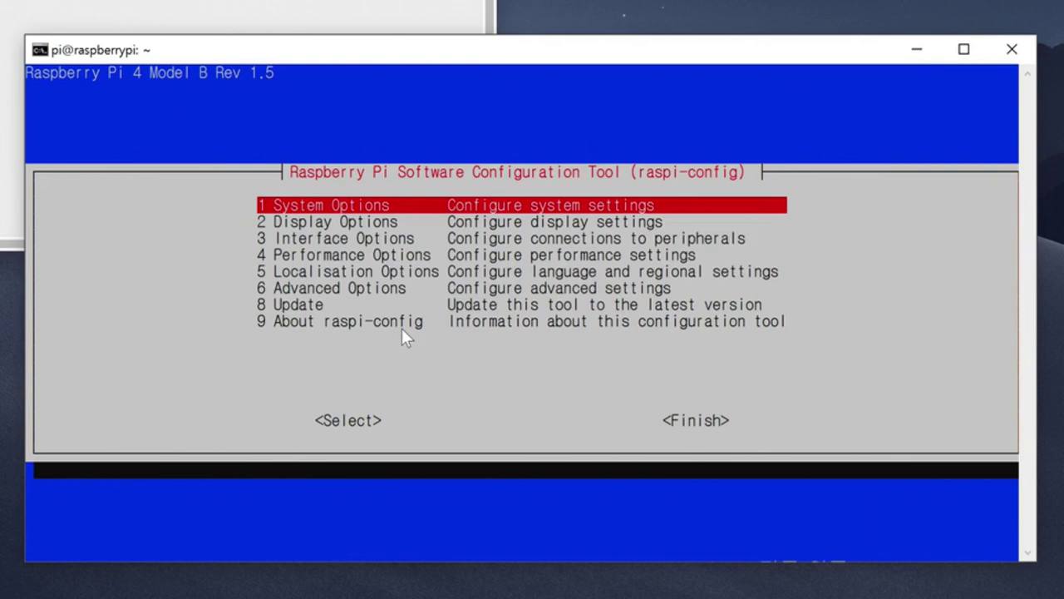
Leave raspi-config by selecting <Finish>.
{"action": "key", "text": "Down"}
{"action": "key", "text": "Down"}
{"action": "key", "text": "Down"}
{"action": "key", "text": "Down"}
{"action": "key", "text": "Down"}
{"action": "key", "text": "Down"}
{"action": "key", "text": "Down"}
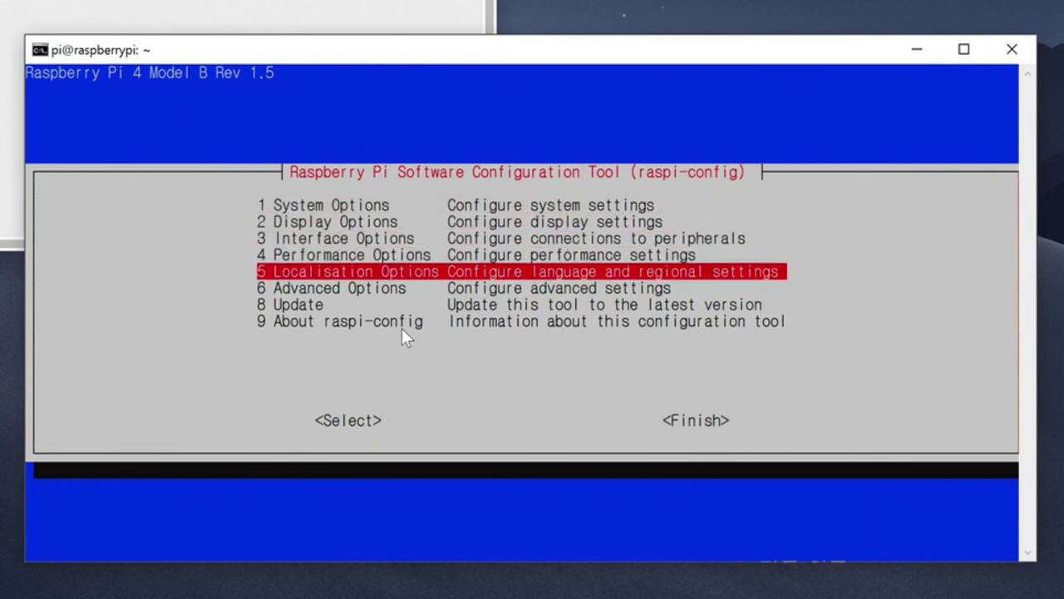
{"action": "key", "text": "Tab"}
{"action": "key", "text": "Tab"}
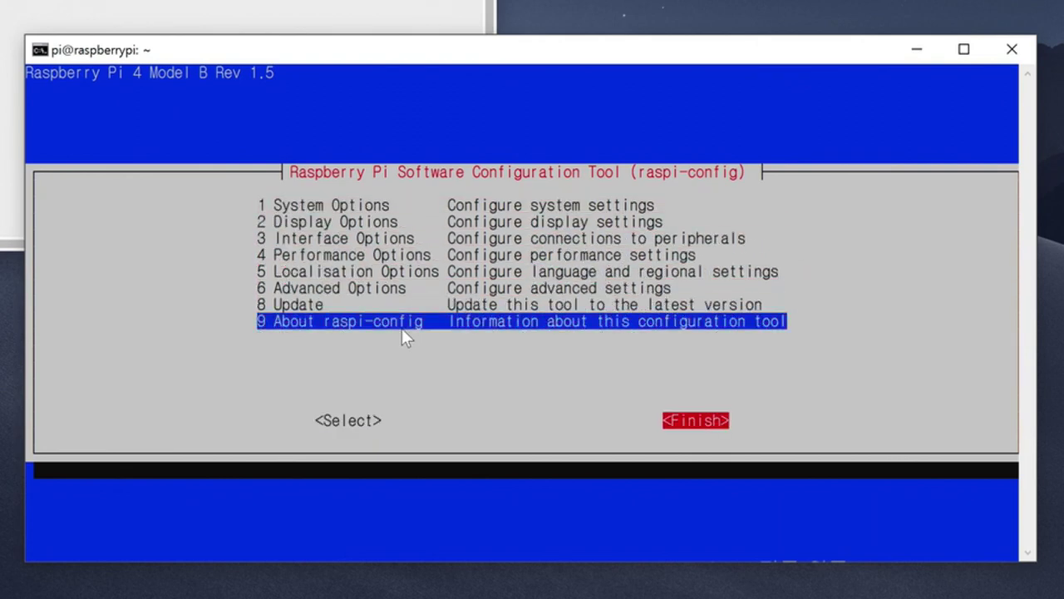
{"action": "key", "text": "Return"}
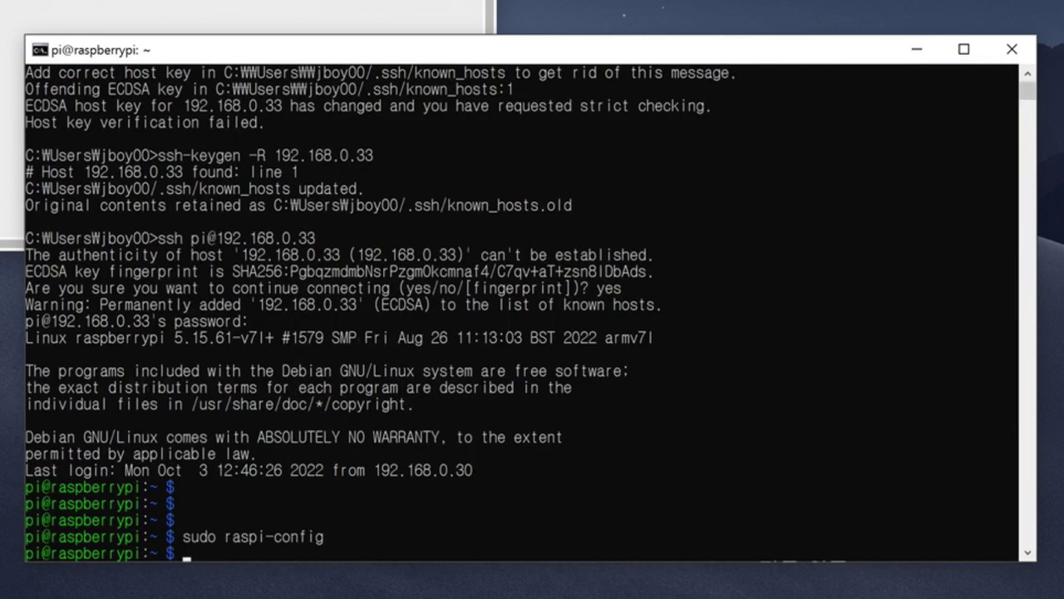
Reboot the Pi with sudo reboot, closing the SSH session to 192.168.0.33.
{"action": "type", "text": "sudo rebvo"}
{"action": "key", "text": "BackSpace"}
{"action": "key", "text": "BackSpace"}
{"action": "type", "text": "oo"}
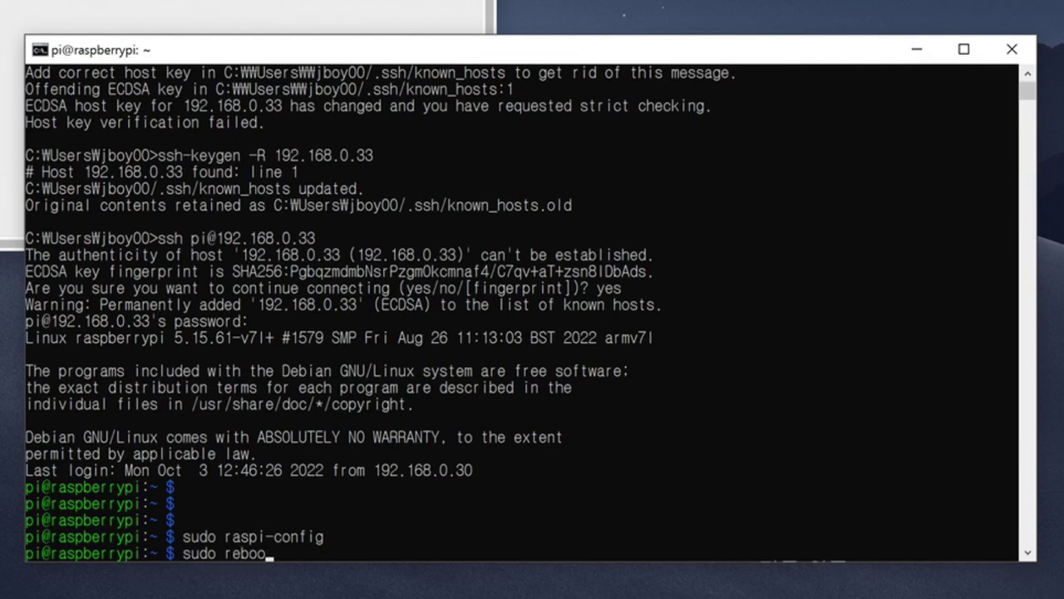
{"action": "type", "text": "t"}
{"action": "key", "text": "Return"}
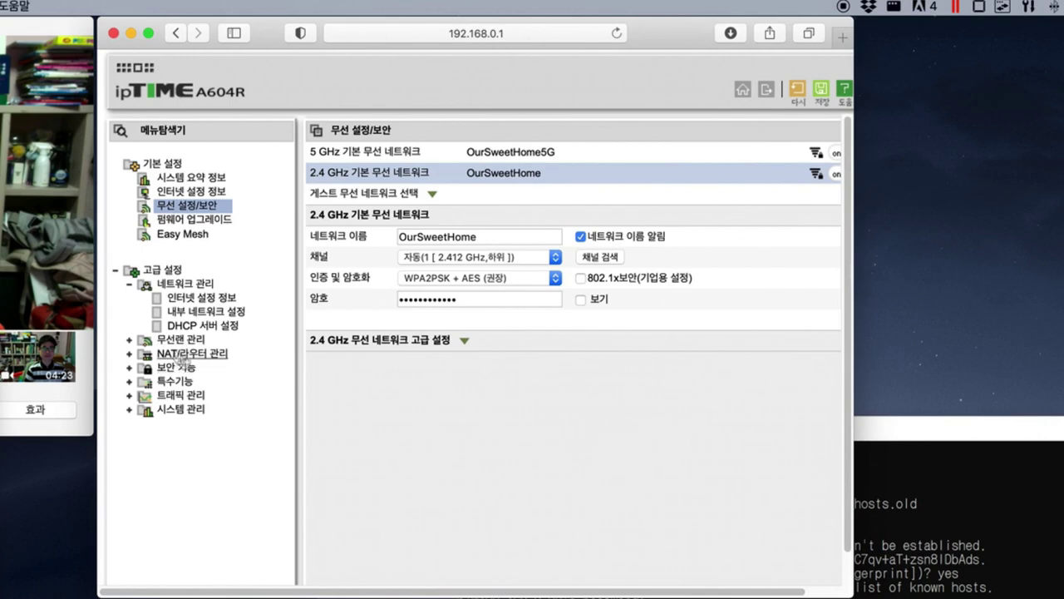
Open the router's internal network settings address list.
{"action": "left_click", "coordinate": [202, 310]}
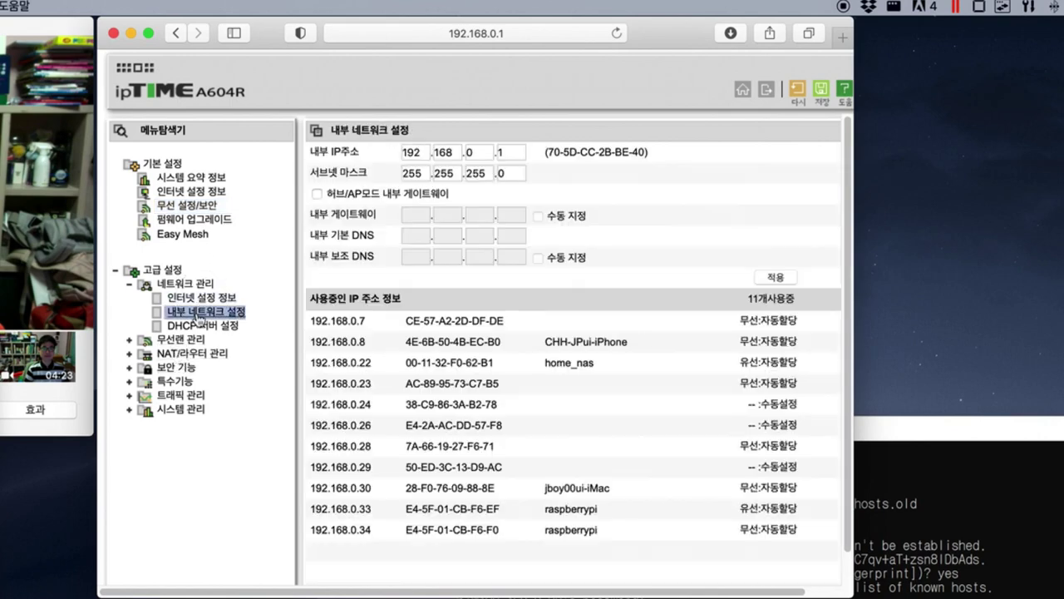
{"action": "right_click", "coordinate": [616, 549]}
{"action": "left_click", "coordinate": [701, 535]}
Highlight the raspberrypi entry at wireless address 192.168.0.34 in the address table.
{"action": "left_click_drag", "start_coordinate": [803, 530], "coordinate": [392, 532]}
{"action": "left_click", "coordinate": [399, 536]}
{"action": "left_click_drag", "start_coordinate": [334, 529], "coordinate": [814, 532]}
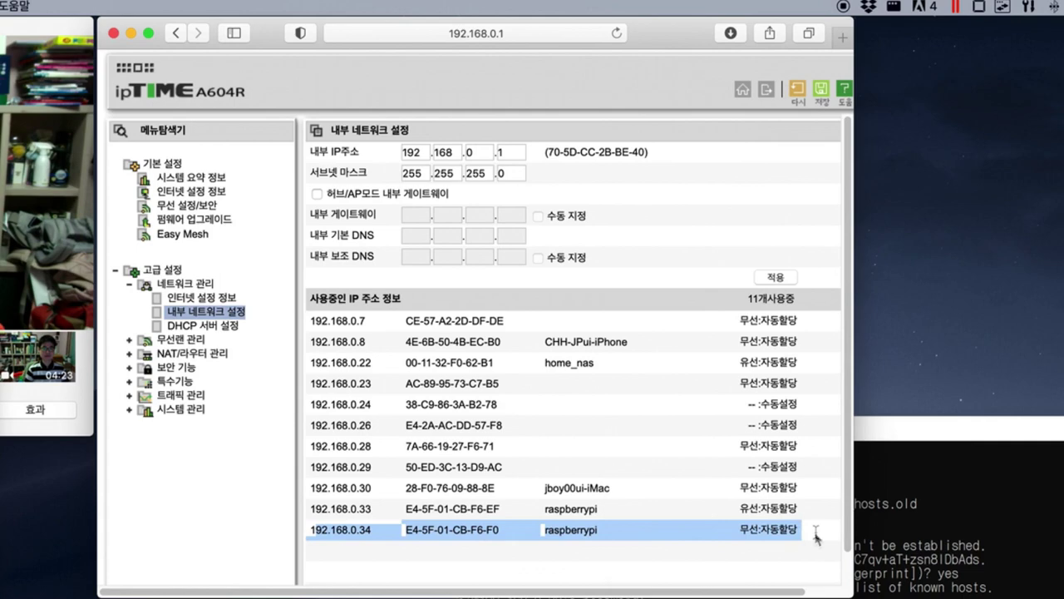
{"action": "left_click", "coordinate": [815, 539]}
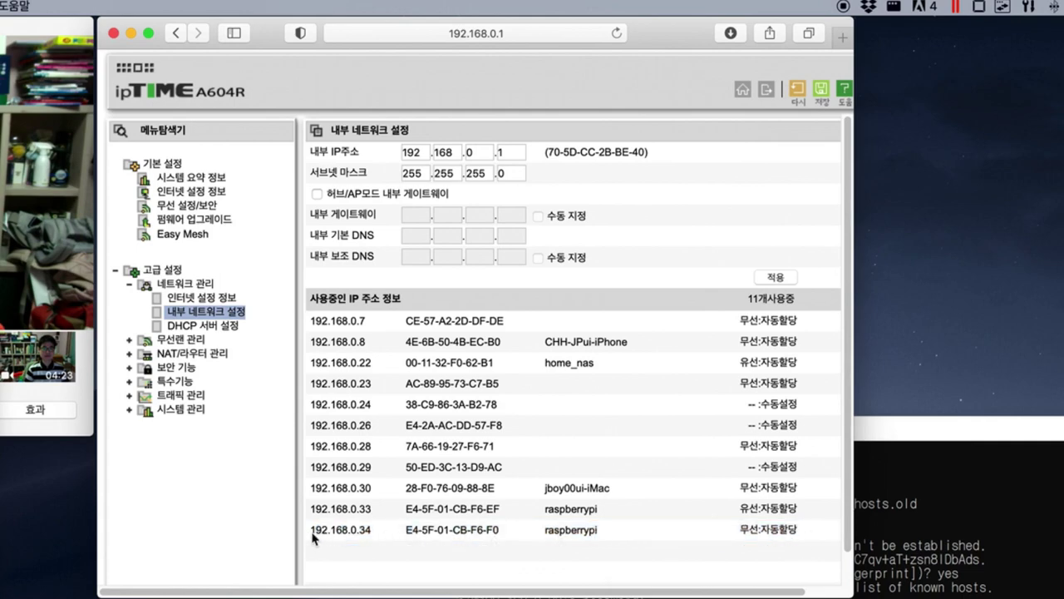
{"action": "left_click_drag", "start_coordinate": [542, 532], "coordinate": [803, 529]}
{"action": "left_click", "coordinate": [803, 530]}
{"action": "left_click_drag", "start_coordinate": [546, 529], "coordinate": [585, 526]}
{"action": "left_click", "coordinate": [609, 534]}
Switch between the router page and Command Prompt, ending with Command Prompt in front.
{"action": "key", "text": "super+Tab"}
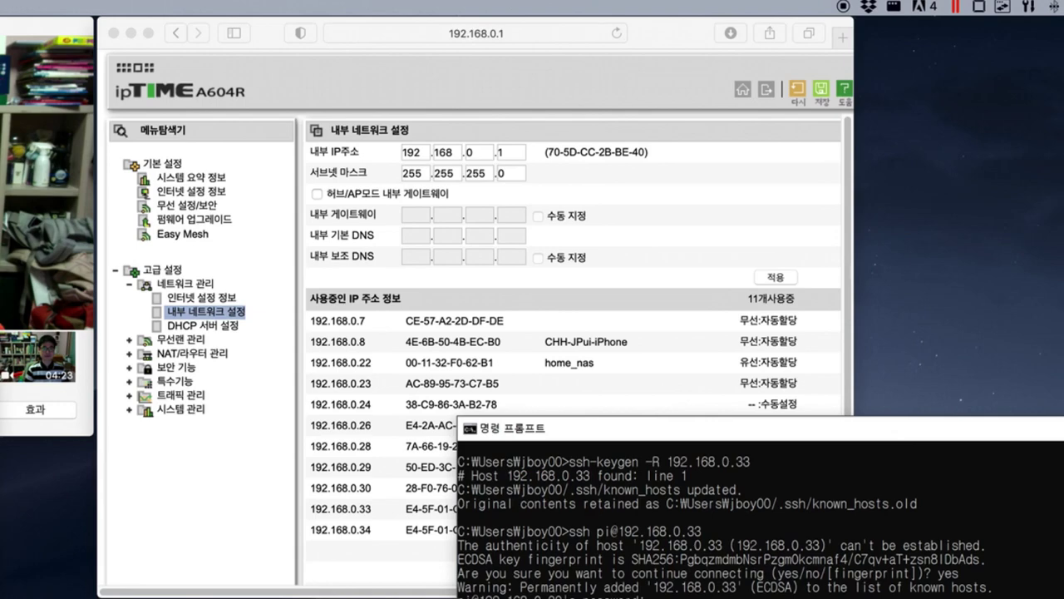
{"action": "left_click", "coordinate": [327, 570]}
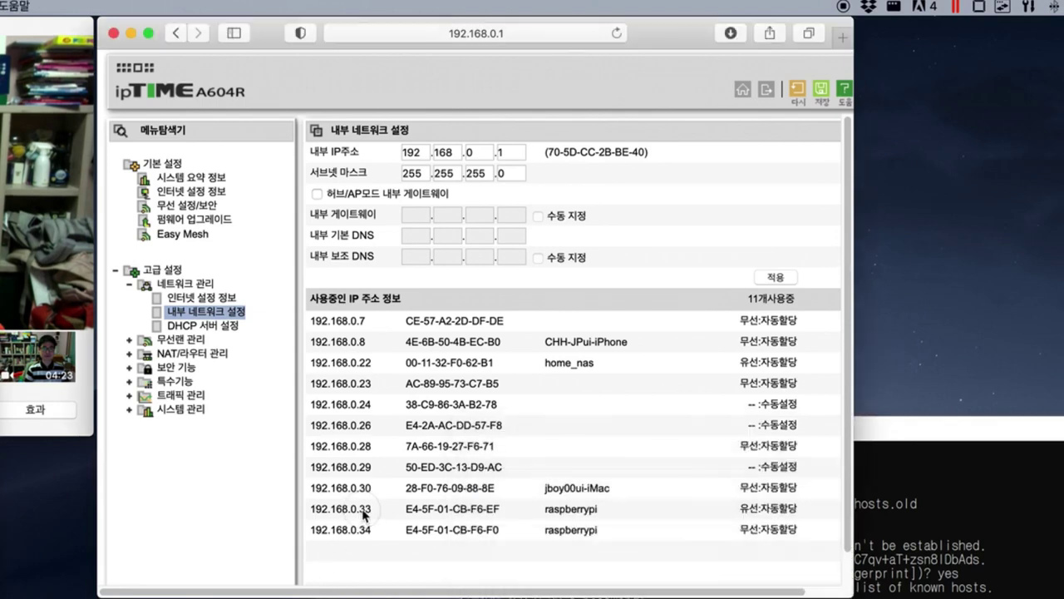
{"action": "key", "text": "super+Tab"}
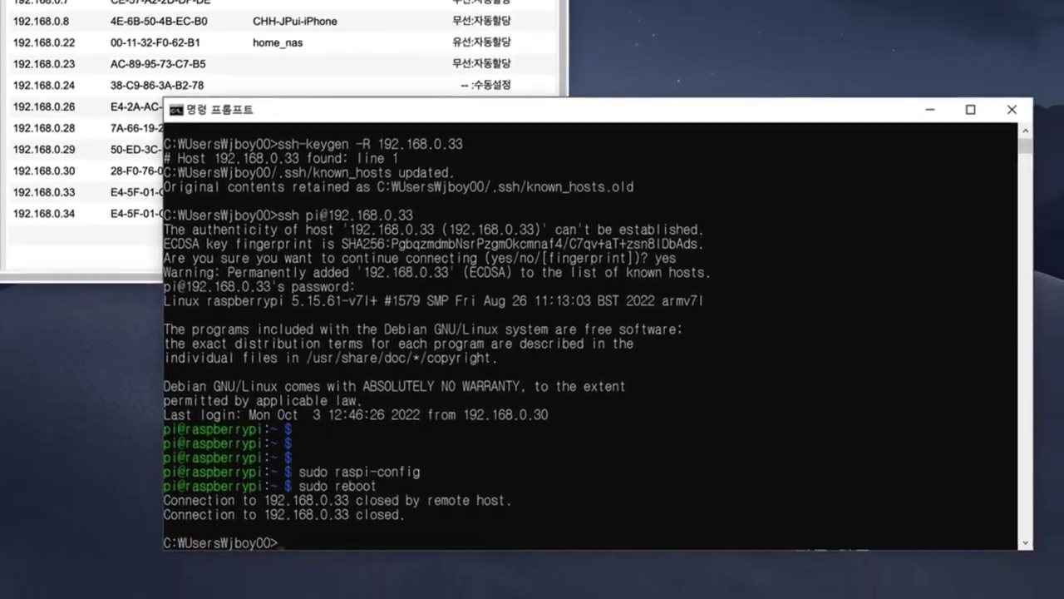
{"action": "type", "text": "ssh"}
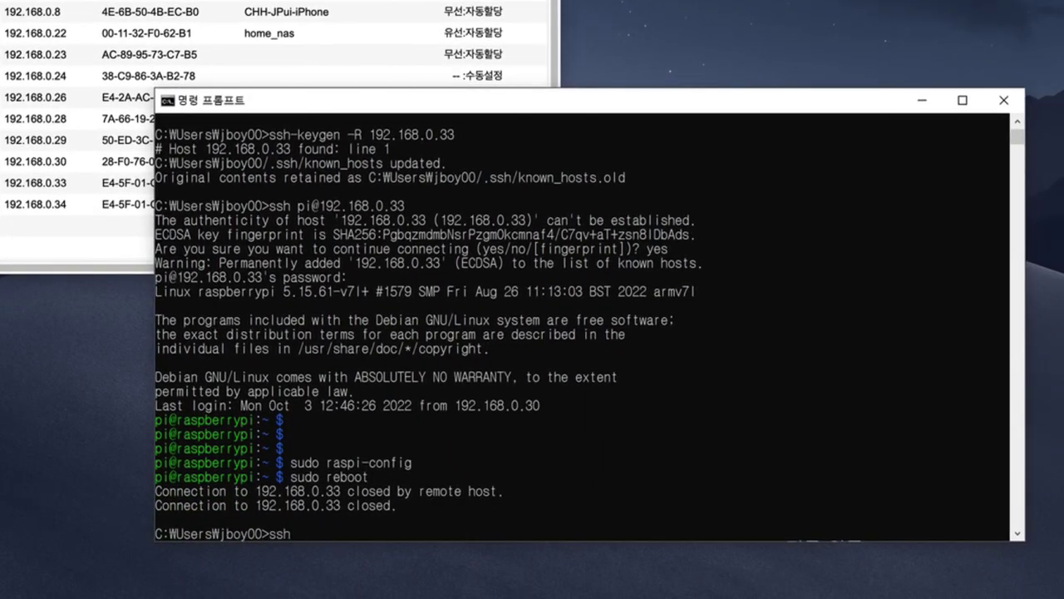
{"action": "type", "text": " pi@192.168.0.34"}
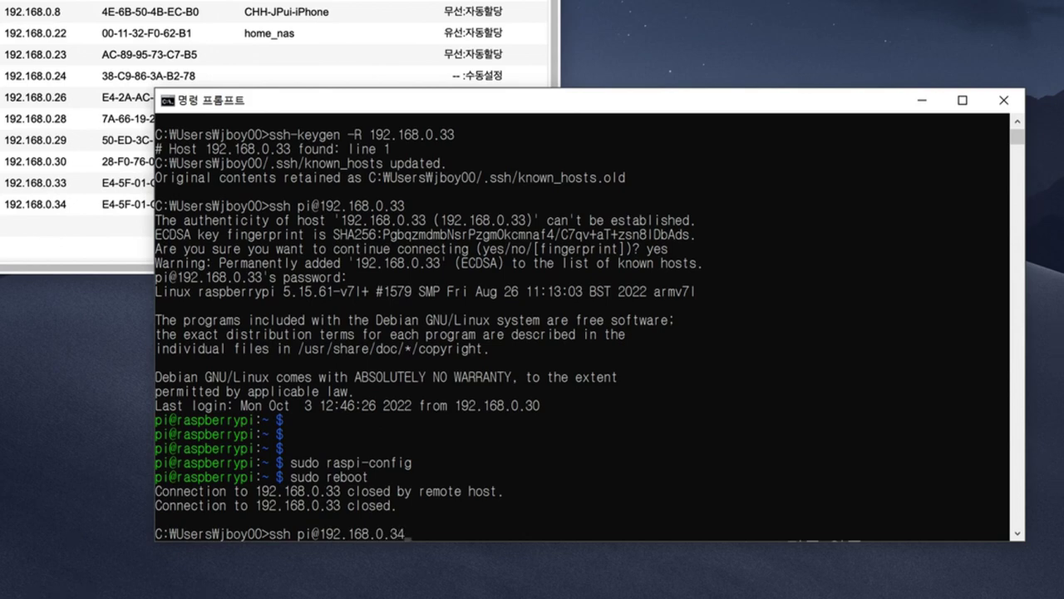
{"action": "key", "text": "Return"}
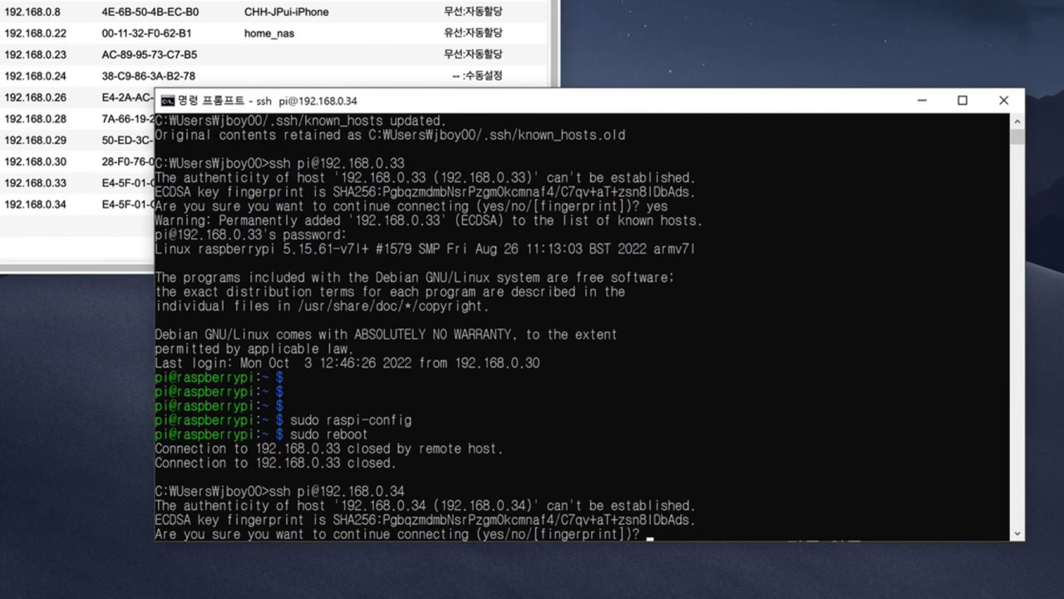
{"action": "type", "text": "yes"}
{"action": "key", "text": "Return"}
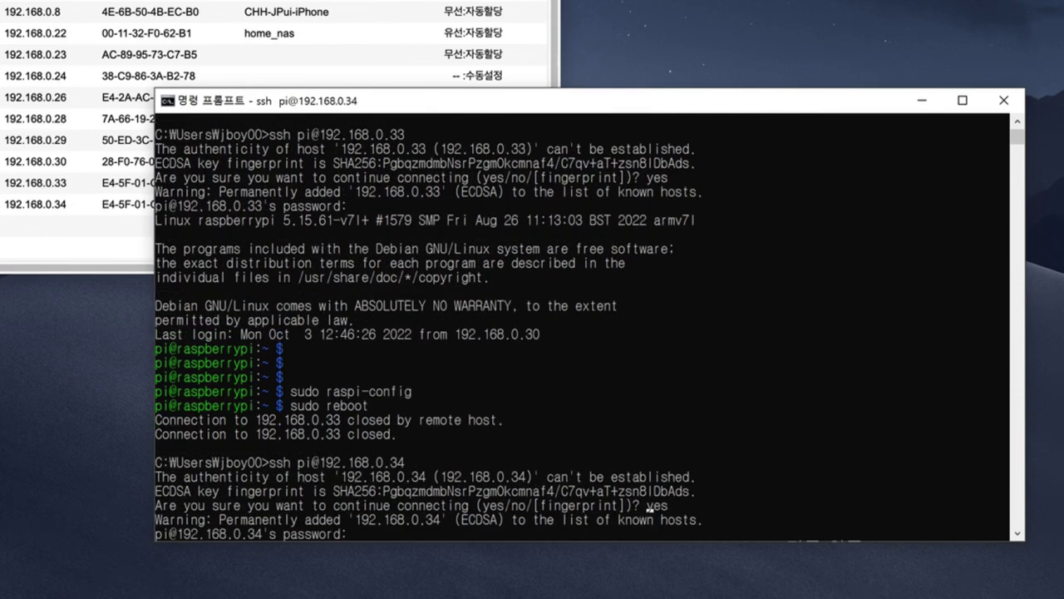
{"action": "key", "text": "Return"}
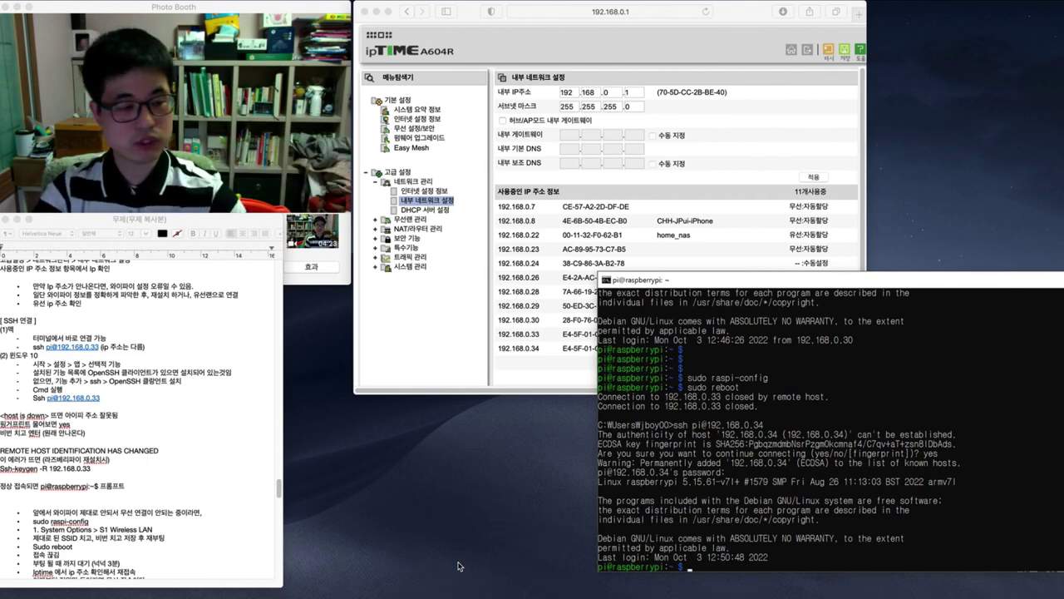
Enter sudo raspi-config at the pi@raspberrypi prompt of the 192.168.0.34 session.
{"action": "scroll", "coordinate": [141, 416], "scroll_direction": "down", "scroll_amount": 10}
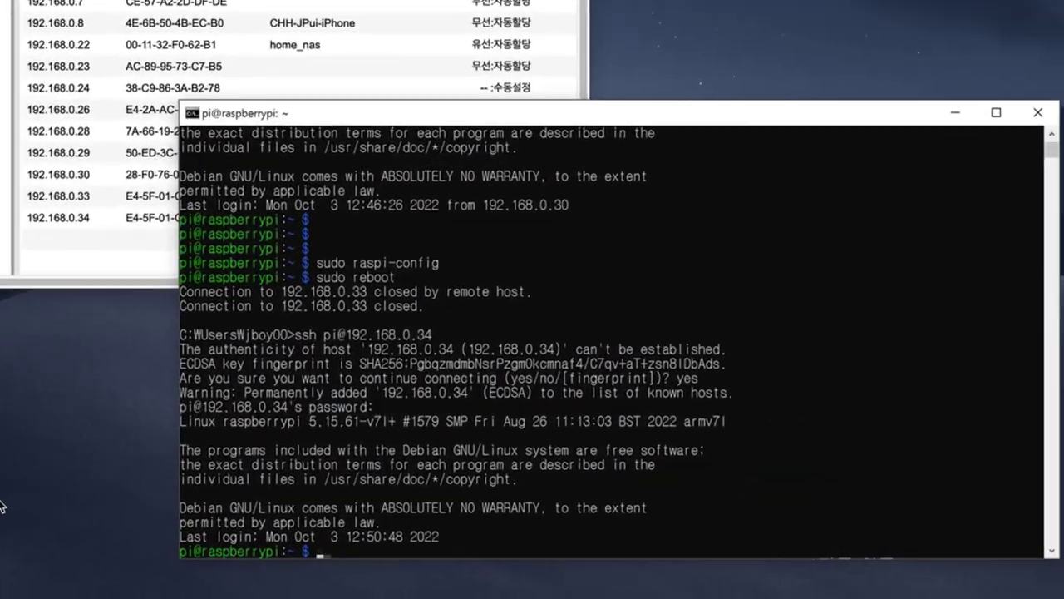
{"action": "type", "text": "sudo raspi-confi"}
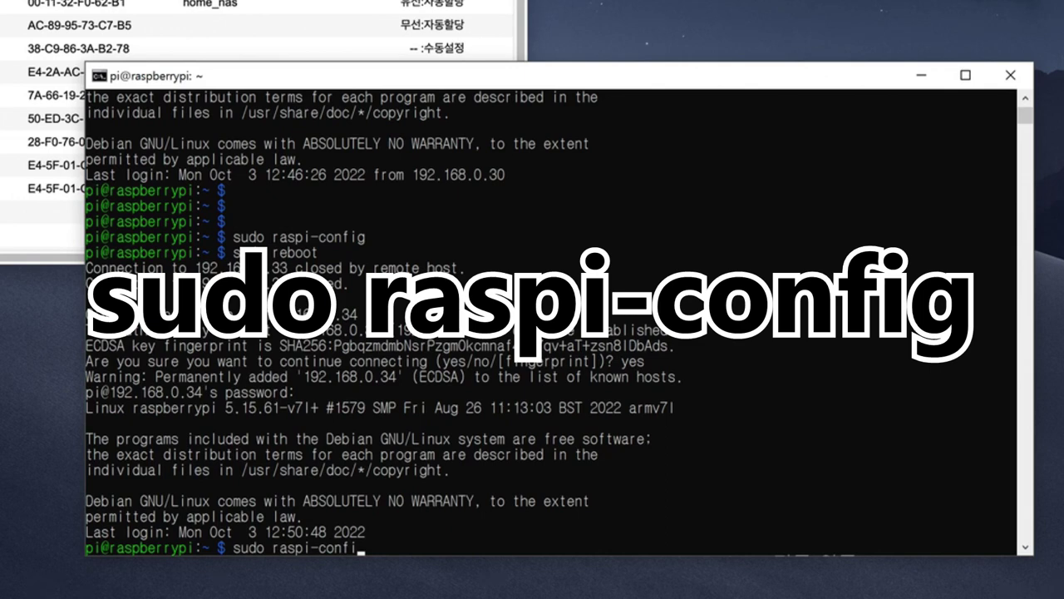
{"action": "type", "text": "g"}
Launch raspi-config, go to Interface Options > Serial Port, and answer <No> to the serial login shell.
{"action": "key", "text": "Return"}
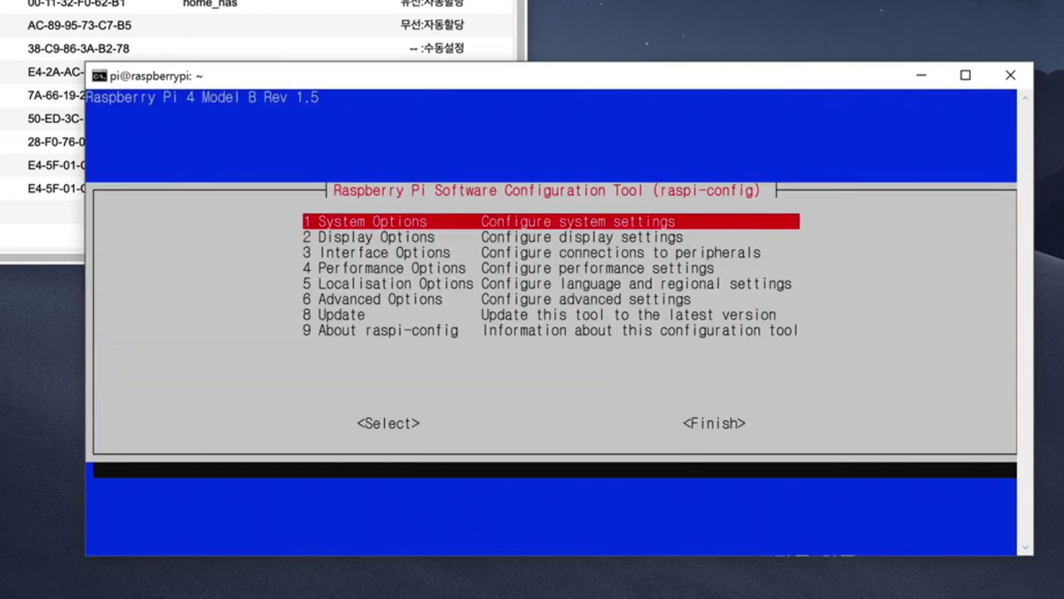
{"action": "key", "text": "Down"}
{"action": "key", "text": "Down"}
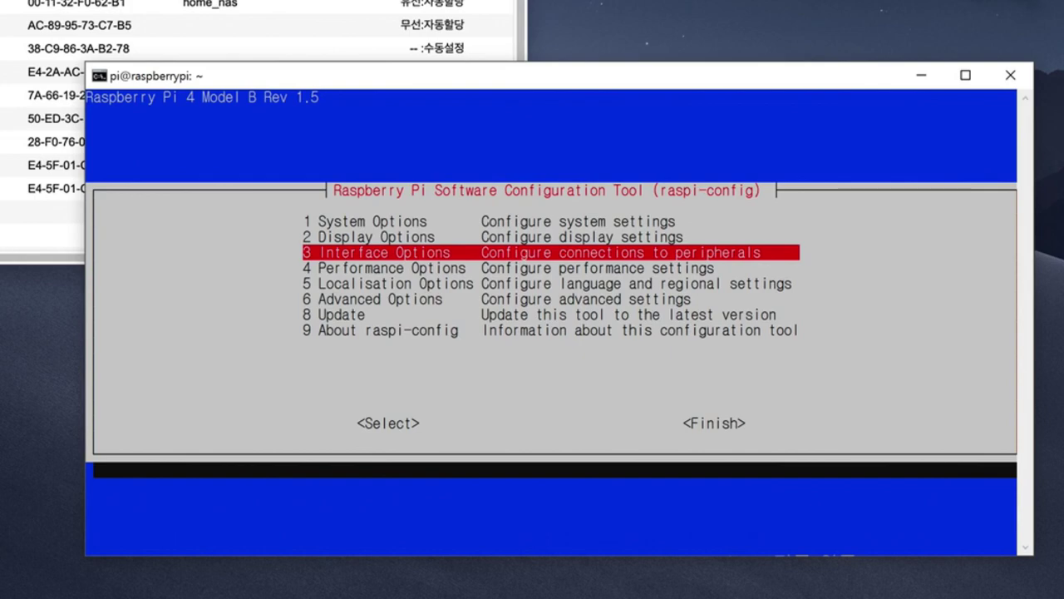
{"action": "key", "text": "Return"}
{"action": "key", "text": "Down"}
{"action": "key", "text": "Down"}
{"action": "key", "text": "Down"}
{"action": "key", "text": "Down"}
{"action": "key", "text": "Down"}
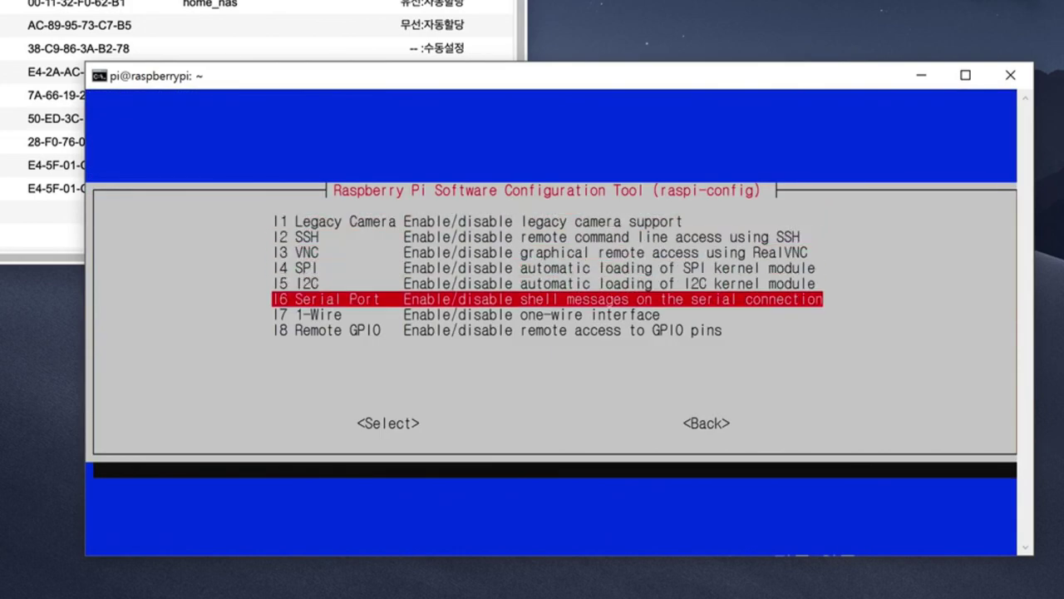
{"action": "key", "text": "Return"}
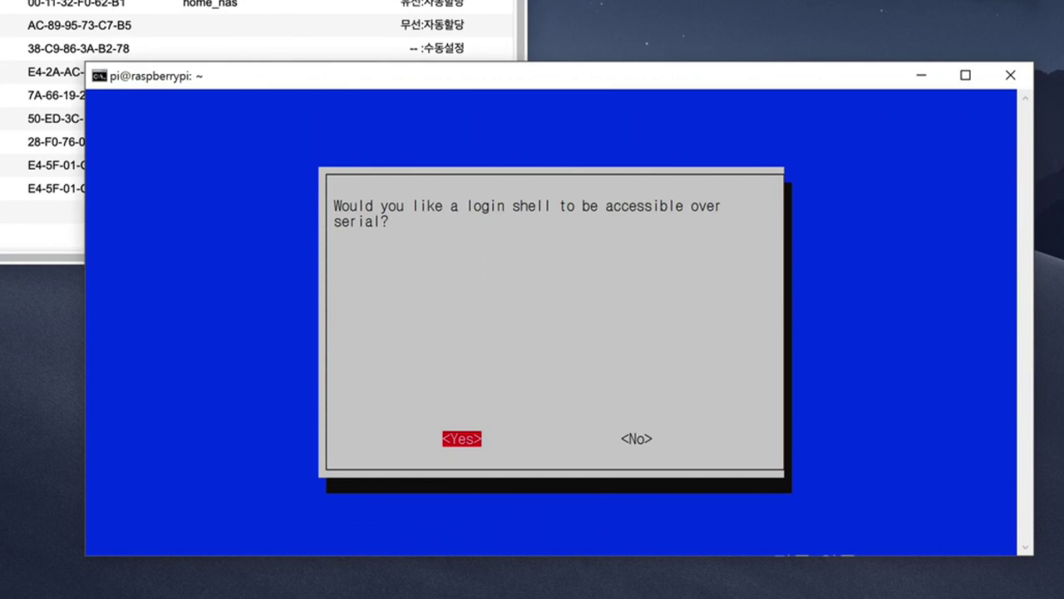
{"action": "key", "text": "Right"}
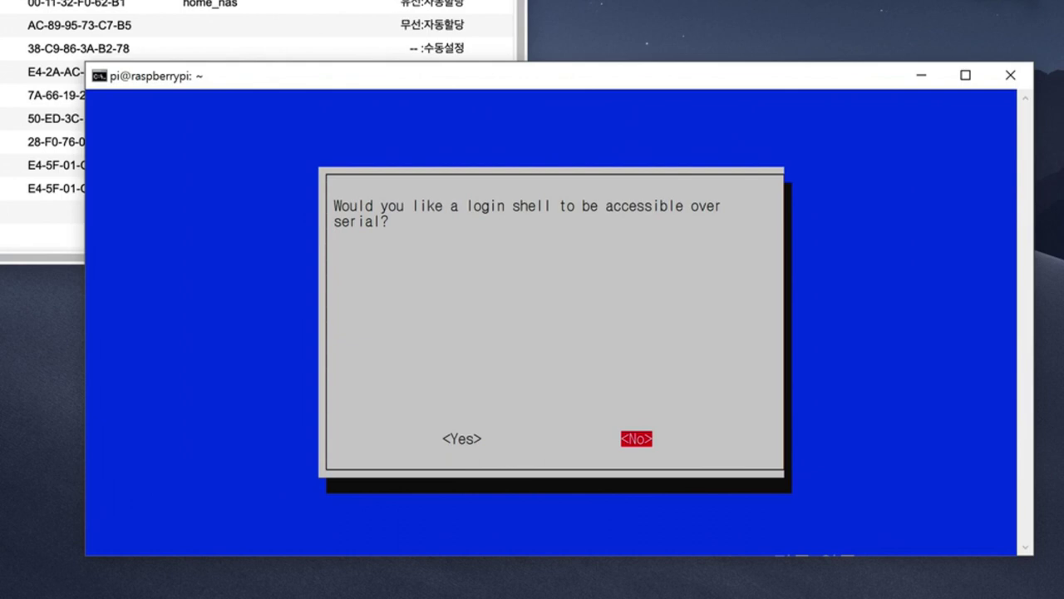
{"action": "key", "text": "Return"}
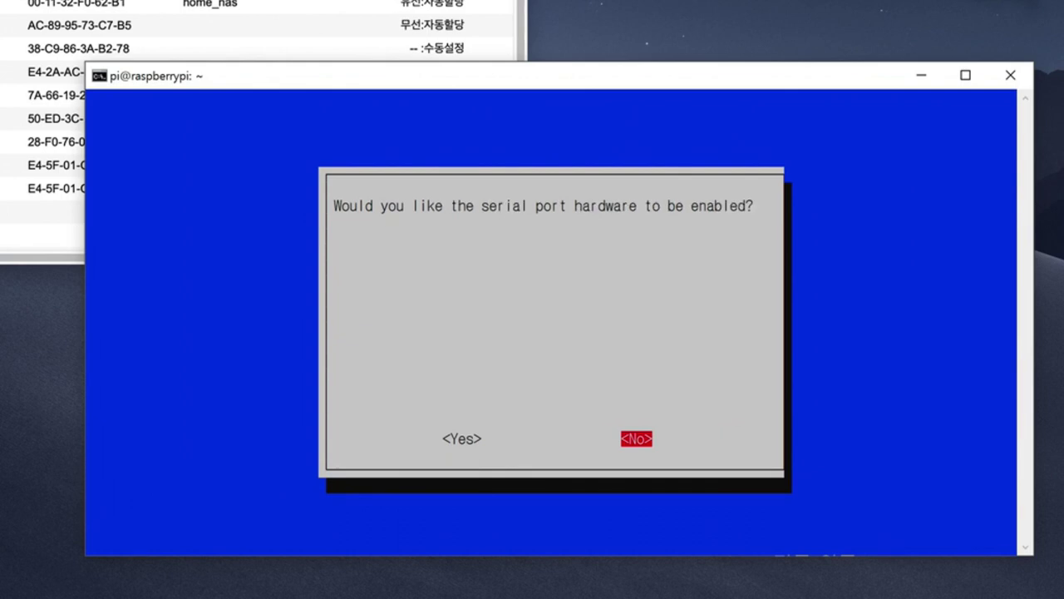